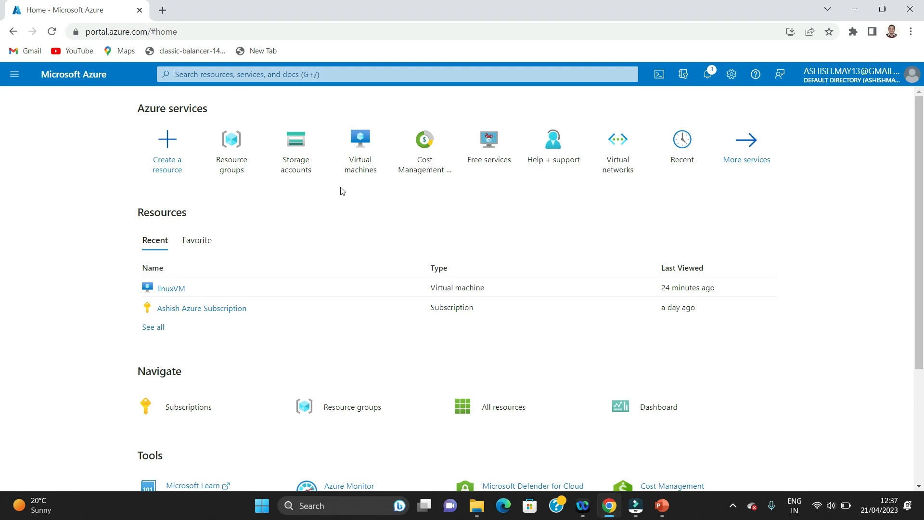
Find the Storage accounts service by searching the portal for 'storage'
click(299, 143)
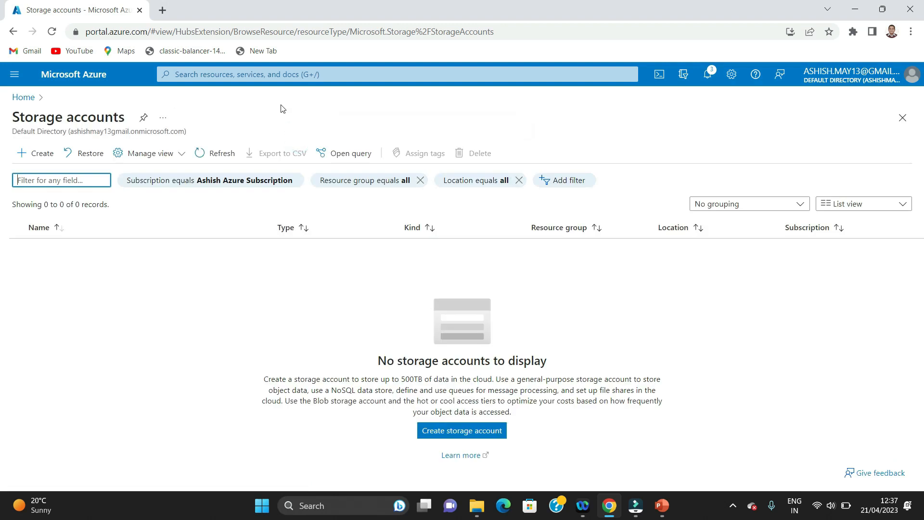
click(272, 73)
text(storage)
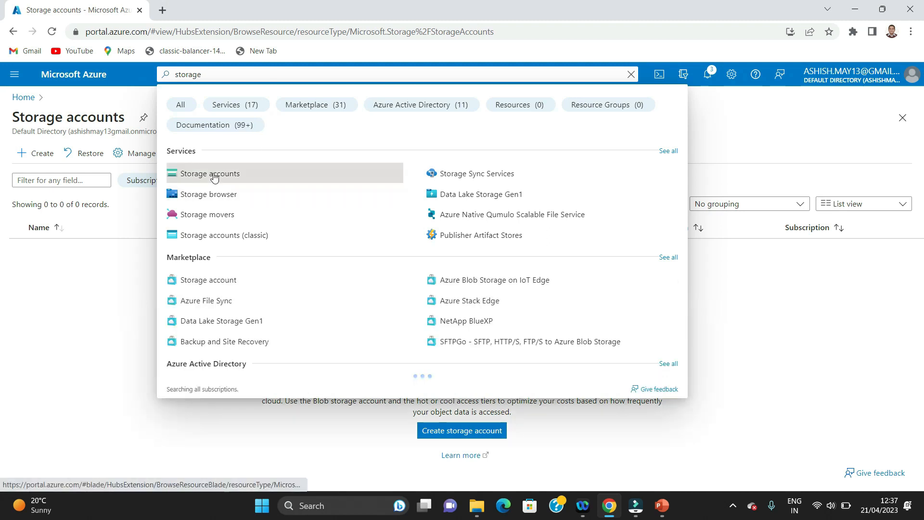
click(213, 174)
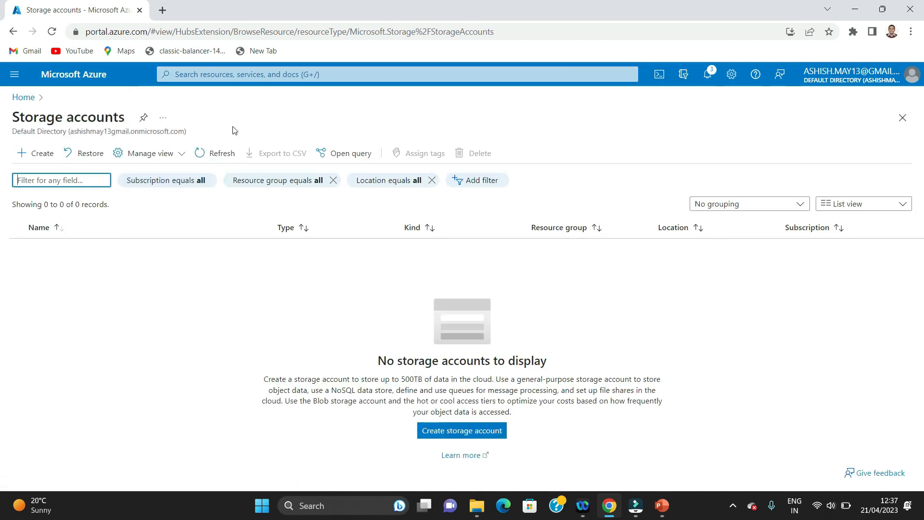
Start a new storage account and look over the existing resource groups
click(31, 154)
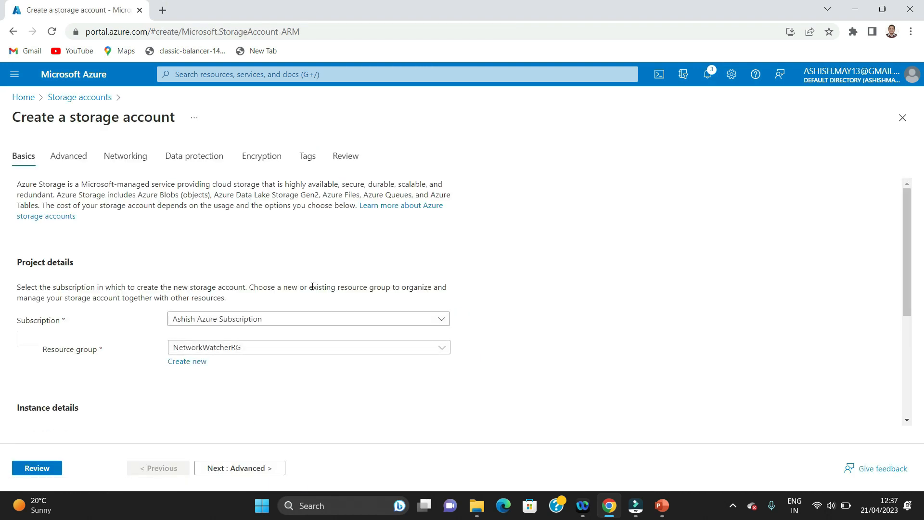
drag(904, 207, 906, 251)
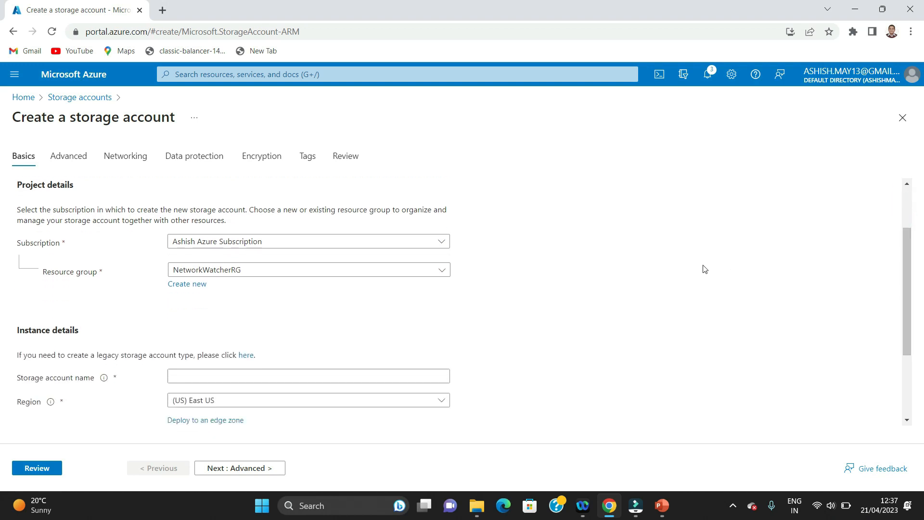
click(442, 272)
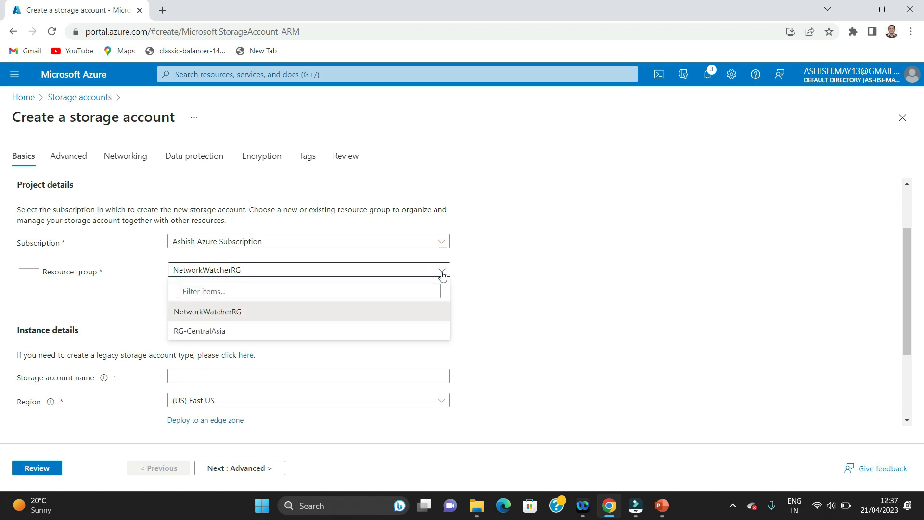
click(497, 273)
Create a new resource group named demoRG1 for the storage account
click(199, 288)
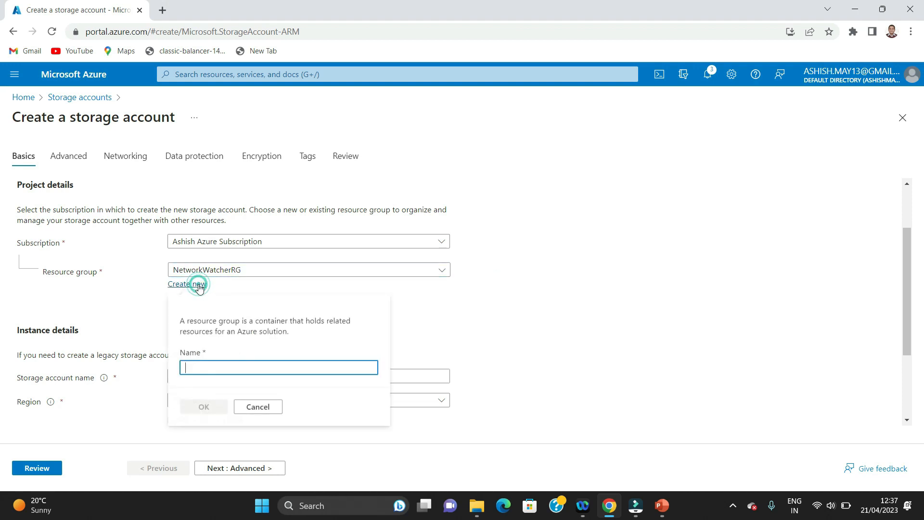
click(230, 365)
text(de)
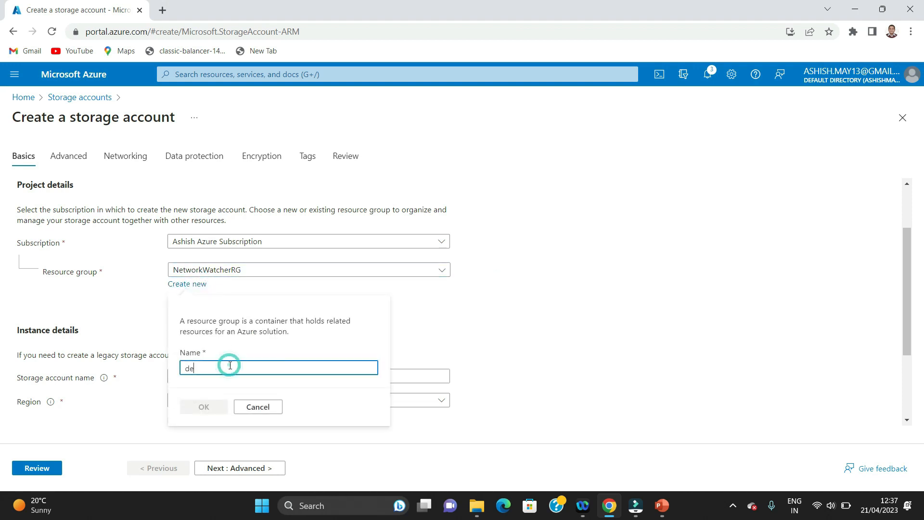
text(moRg)
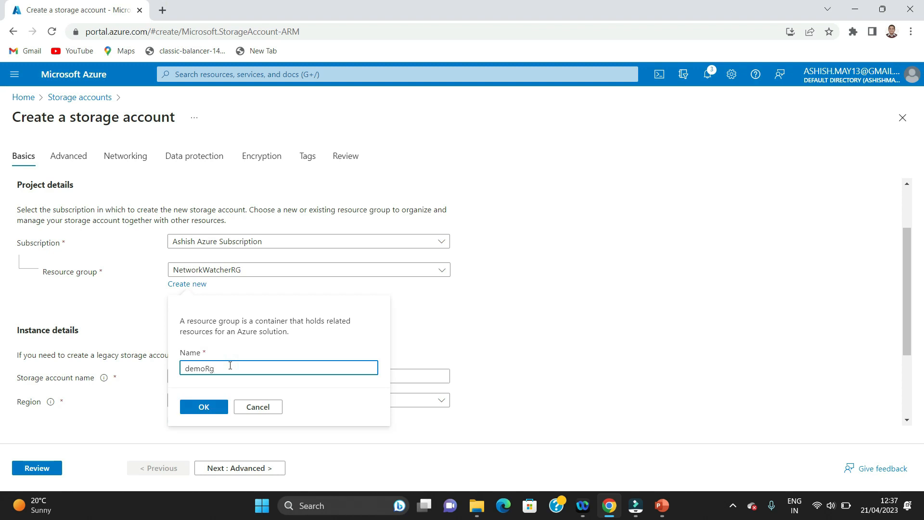
key(BackSpace)
text(G1)
click(204, 407)
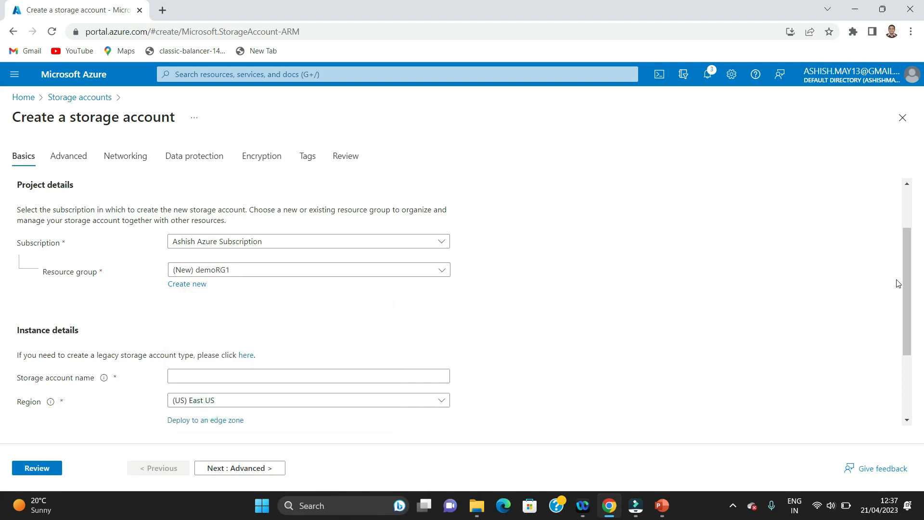
Enter demoiutstorage as the storage account name
scroll(900, 284, down, 2)
click(246, 287)
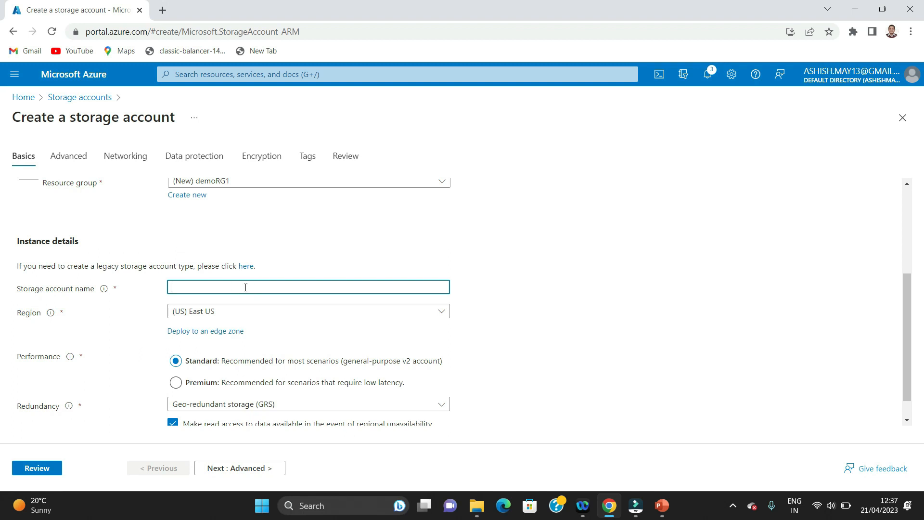
text(demoiutstorage)
drag(908, 303, 908, 345)
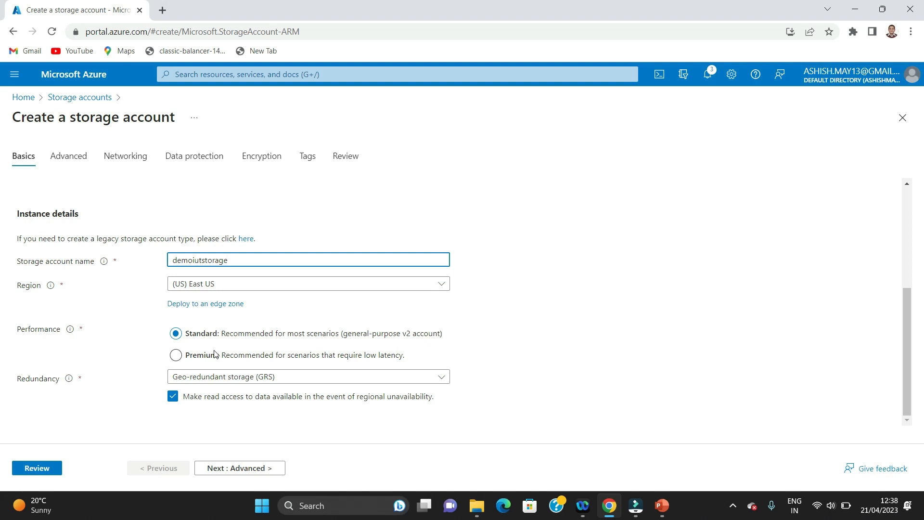
Switch redundancy to Locally-redundant storage (LRS) and go to the review summary
click(910, 314)
click(365, 383)
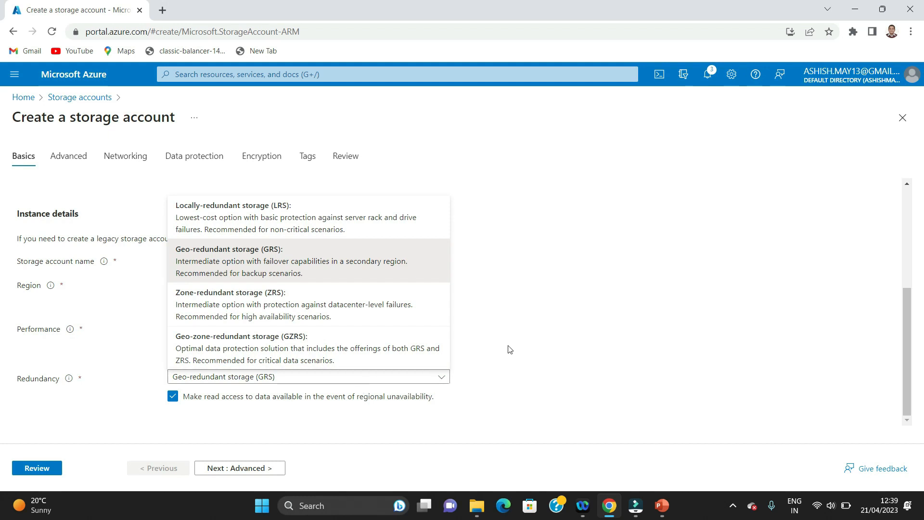
click(235, 211)
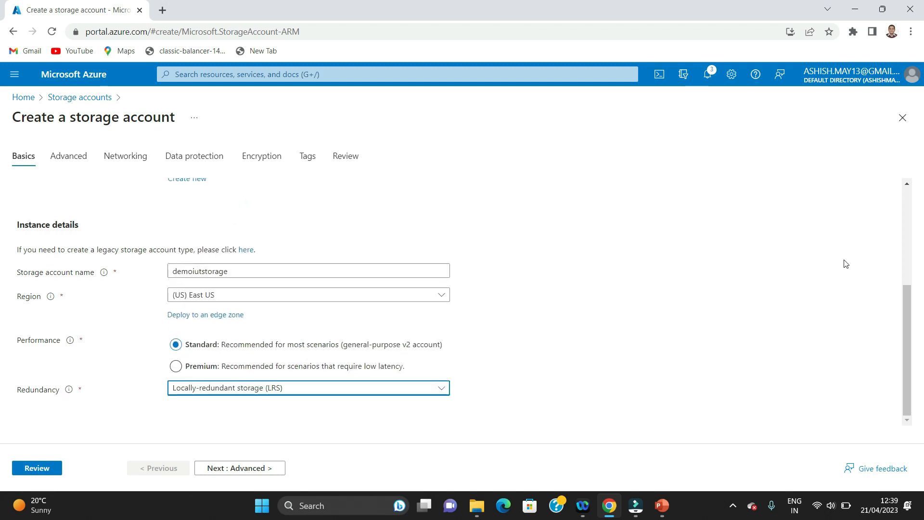
drag(900, 299, 903, 322)
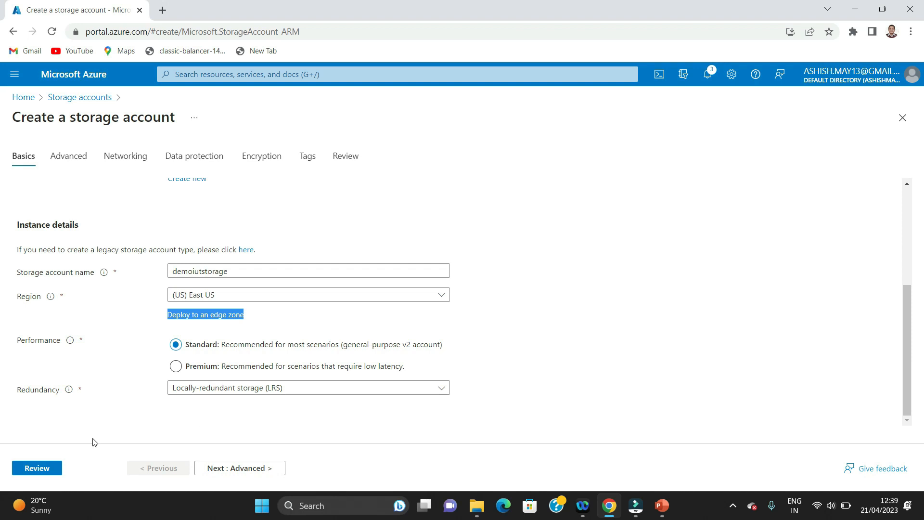
click(36, 467)
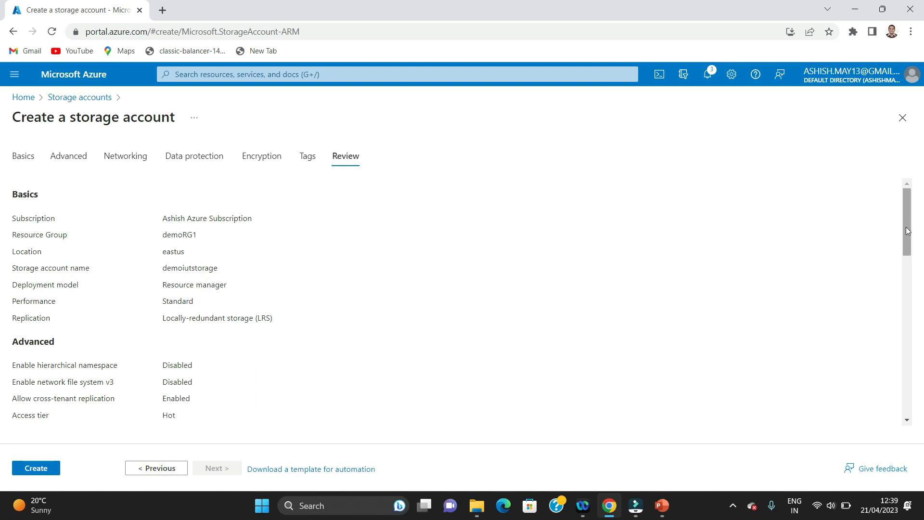
Look over the validated summary and create the demoiutstorage account
scroll(904, 231, down, 15)
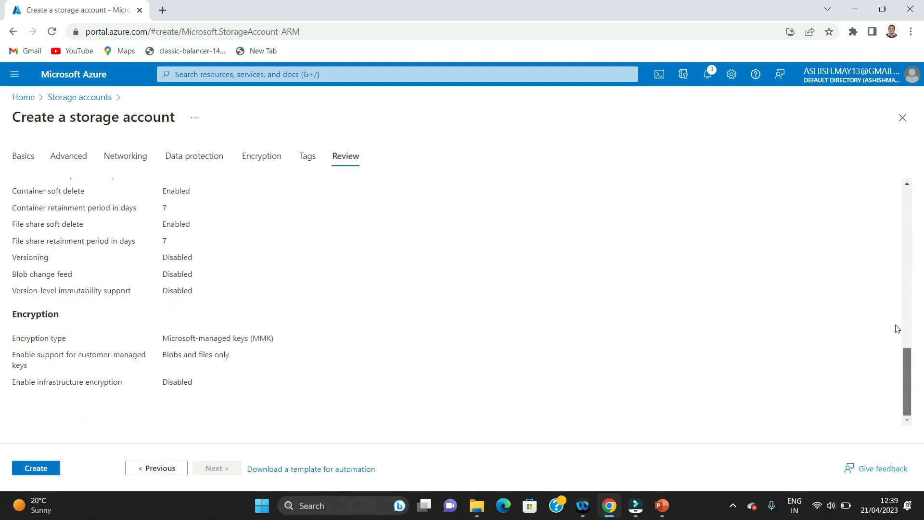
scroll(897, 329, up, 15)
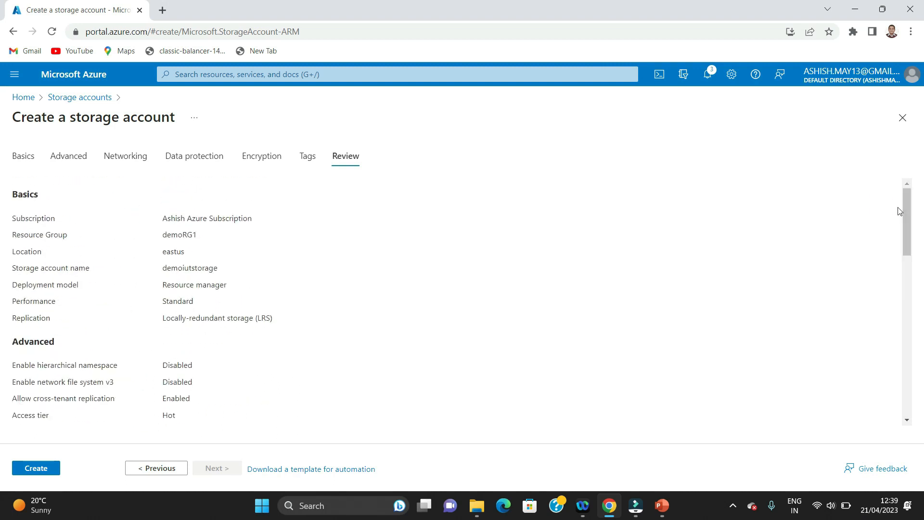
click(28, 469)
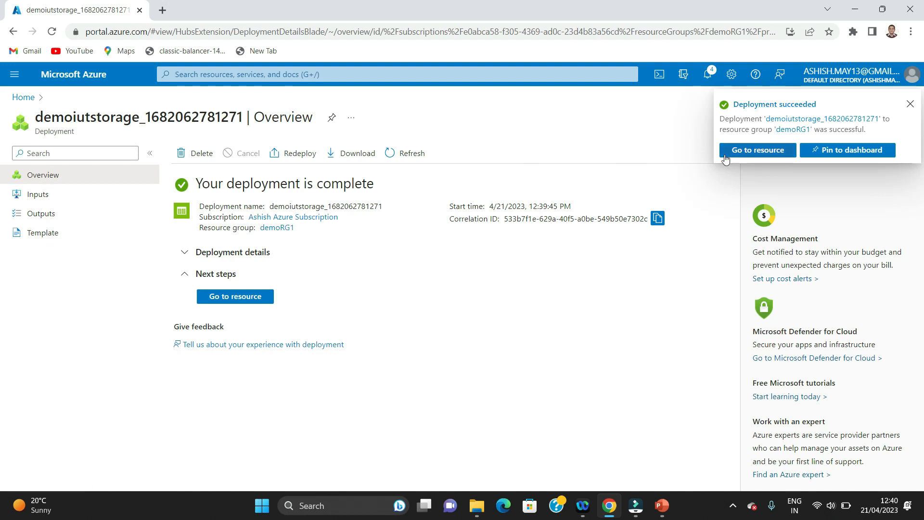
Dismiss the deployment notice, open demoiutstorage, and go to its file shares
click(910, 104)
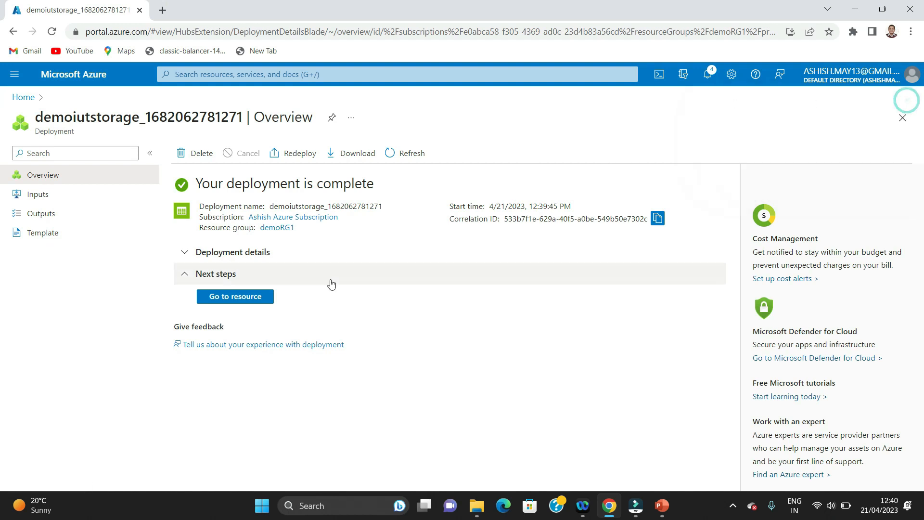
click(252, 295)
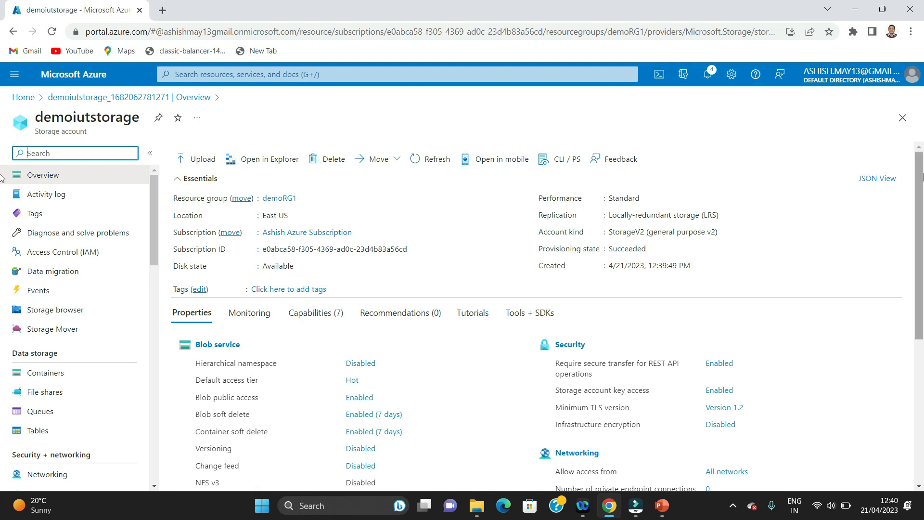
scroll(922, 177, down, 4)
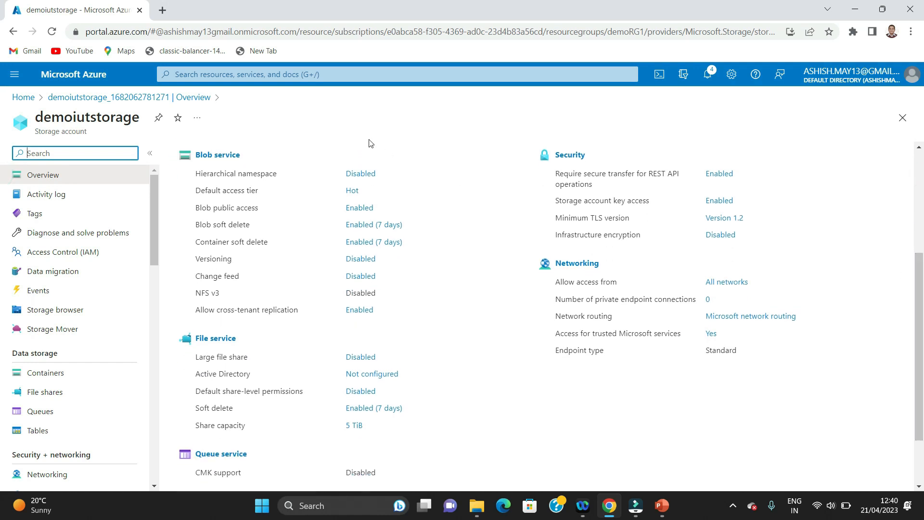
scroll(919, 430, down, 2)
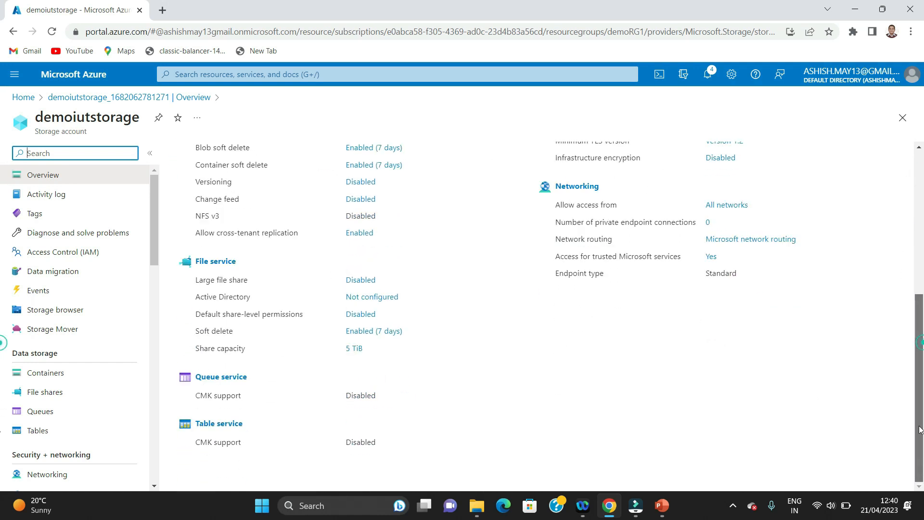
scroll(919, 429, up, 4)
scroll(919, 330, down, 2)
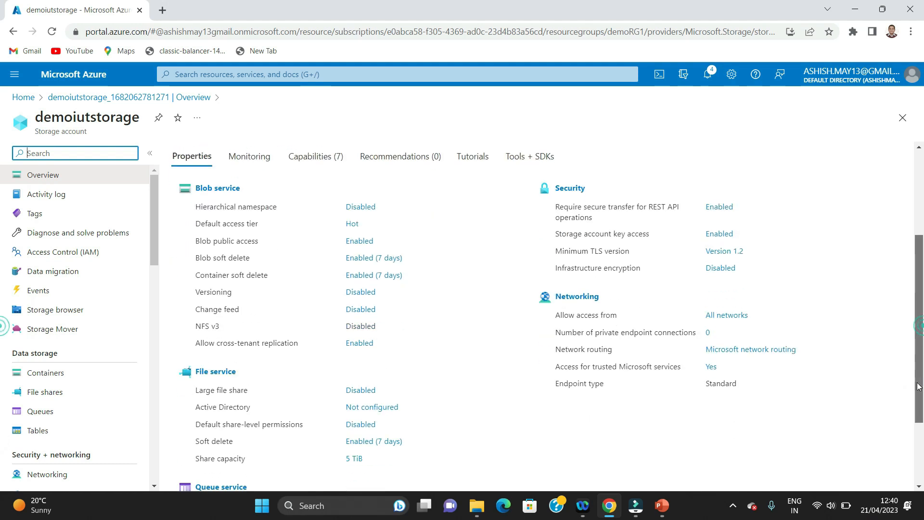
click(211, 369)
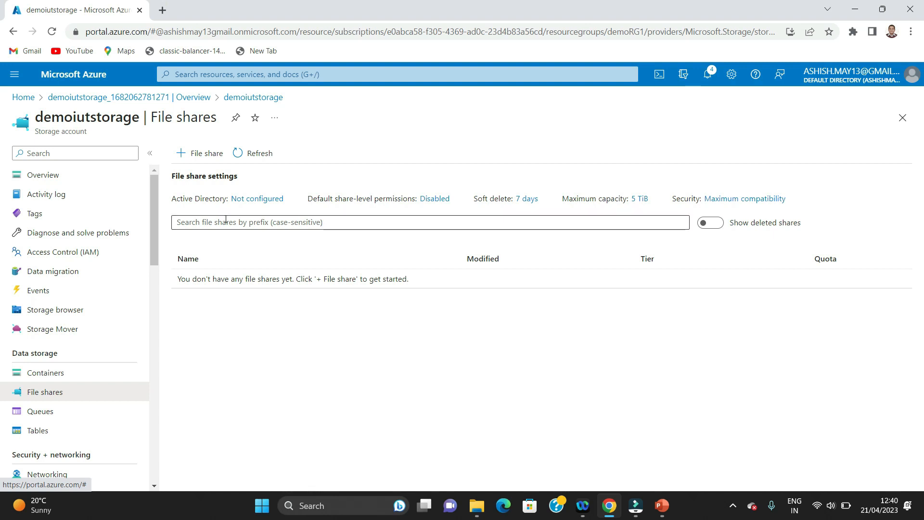
Add the file share iutdemofileshare with default settings and open it
click(181, 155)
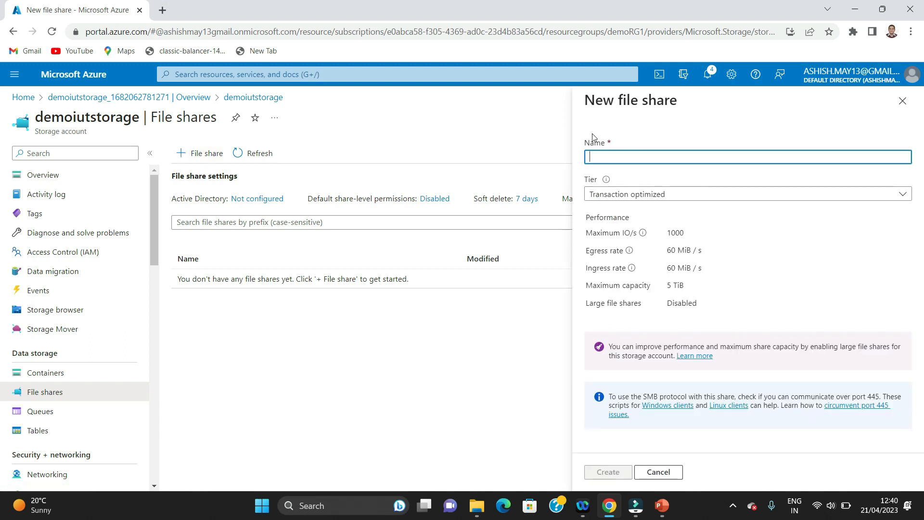
text(De)
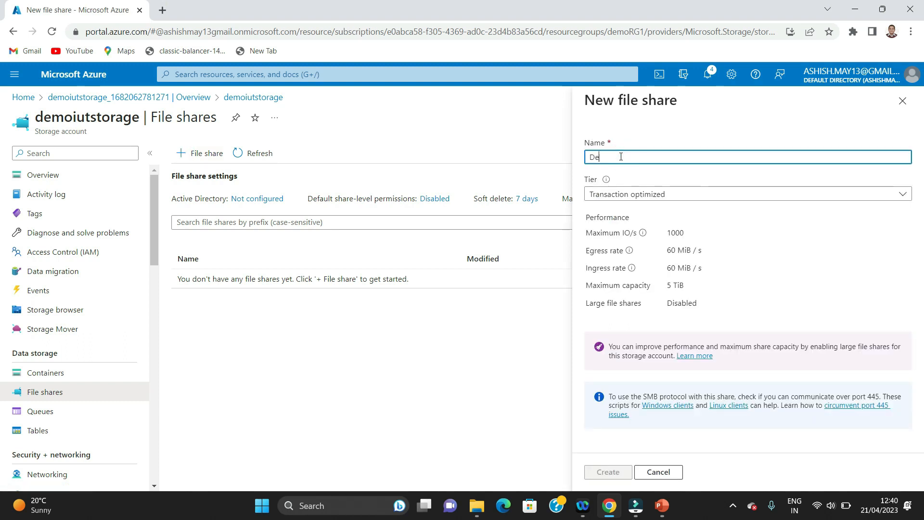
text(moFile)
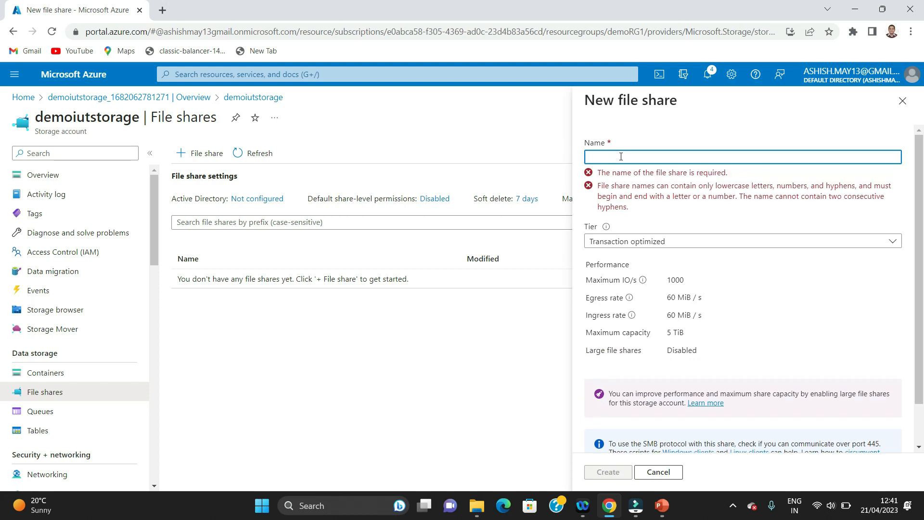
text(iutdemo)
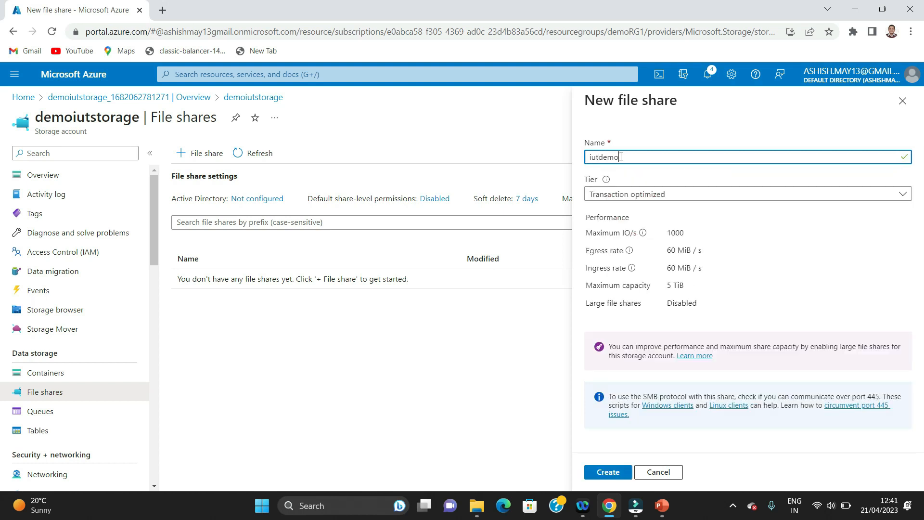
text(fileshare)
click(607, 473)
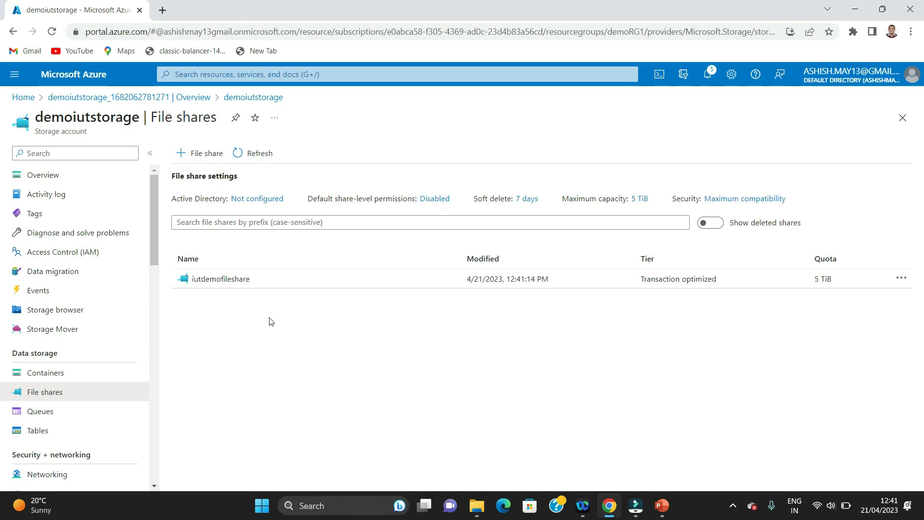
click(217, 281)
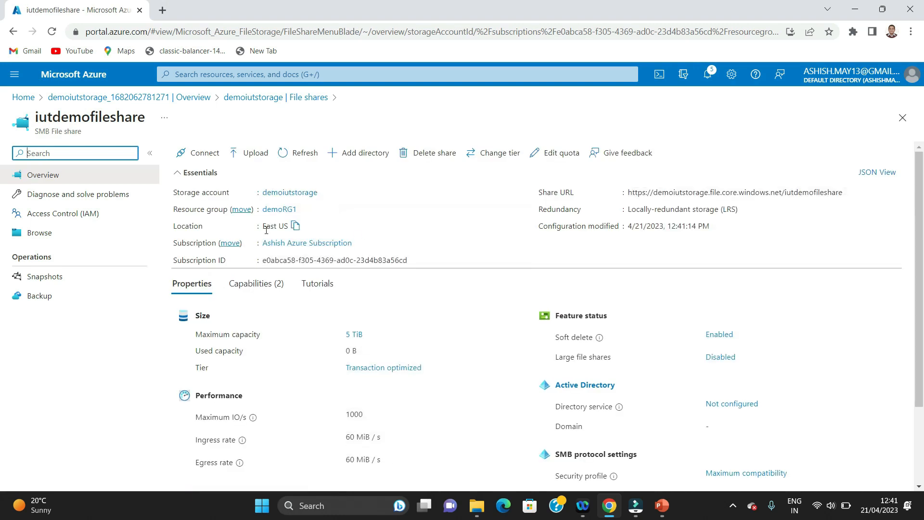
Upload the local File1.txt into iutdemofileshare and refresh the file listing
click(45, 237)
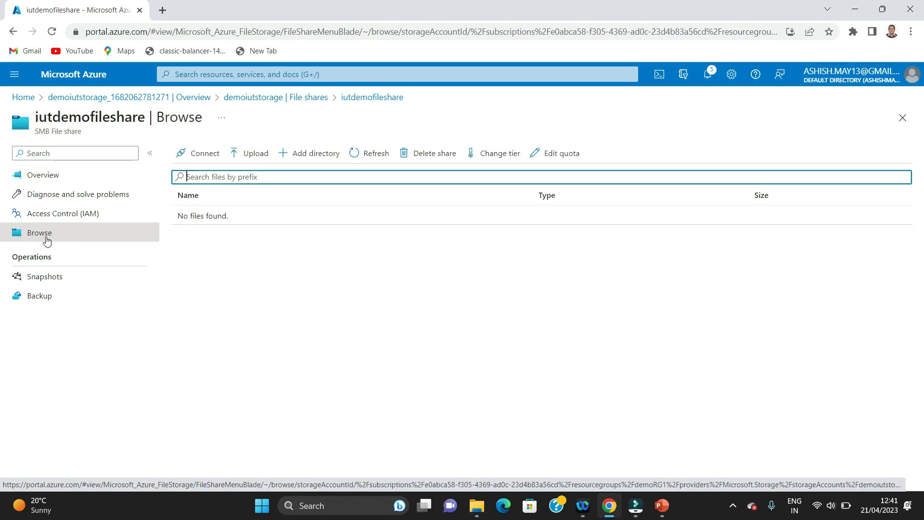
click(245, 160)
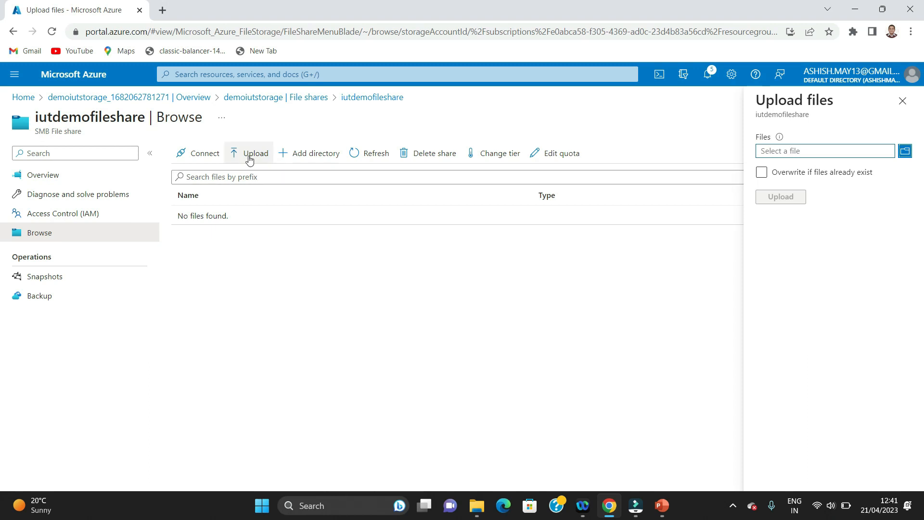
click(248, 159)
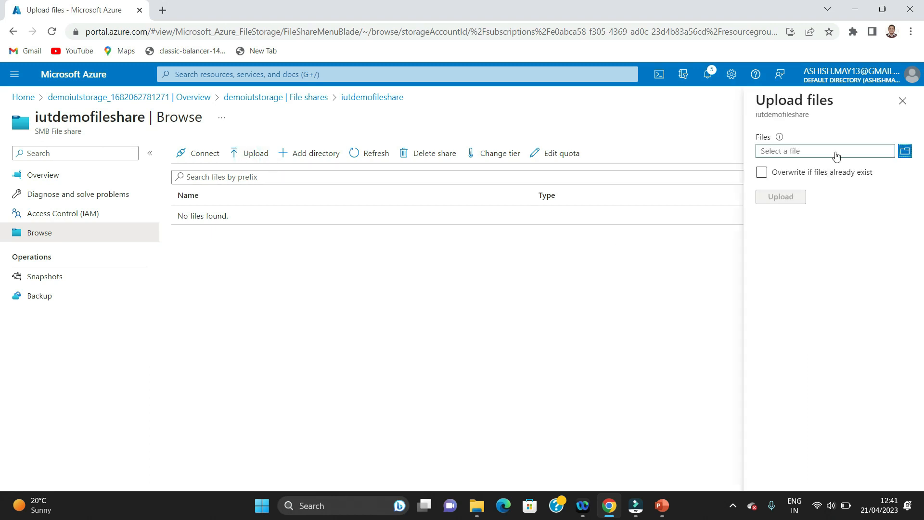
click(904, 152)
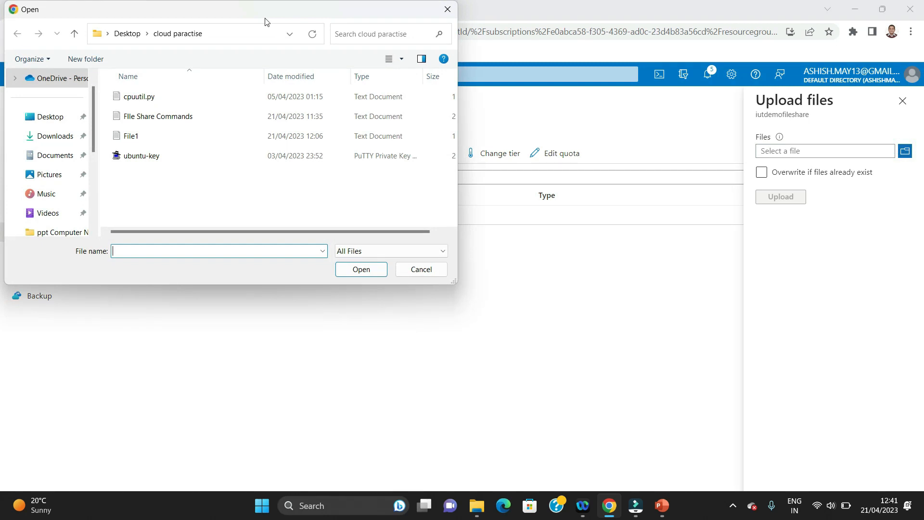
drag(246, 13, 396, 37)
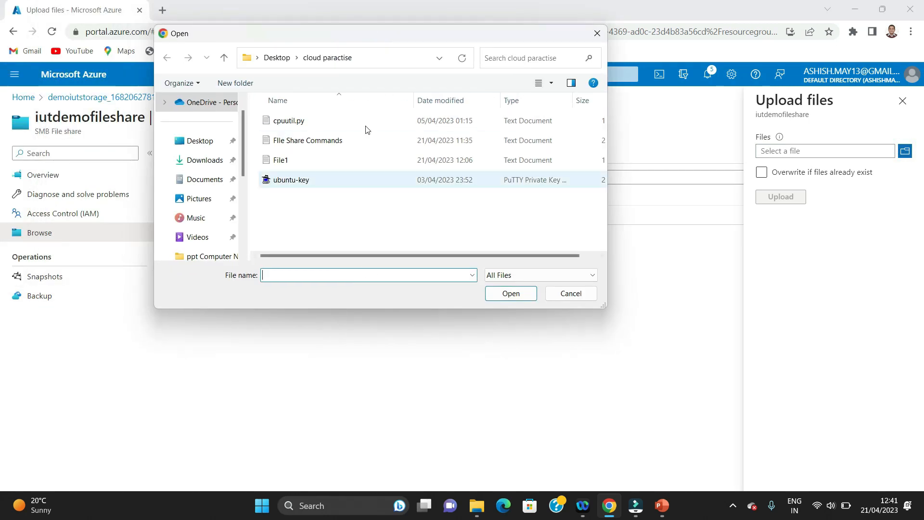
click(293, 160)
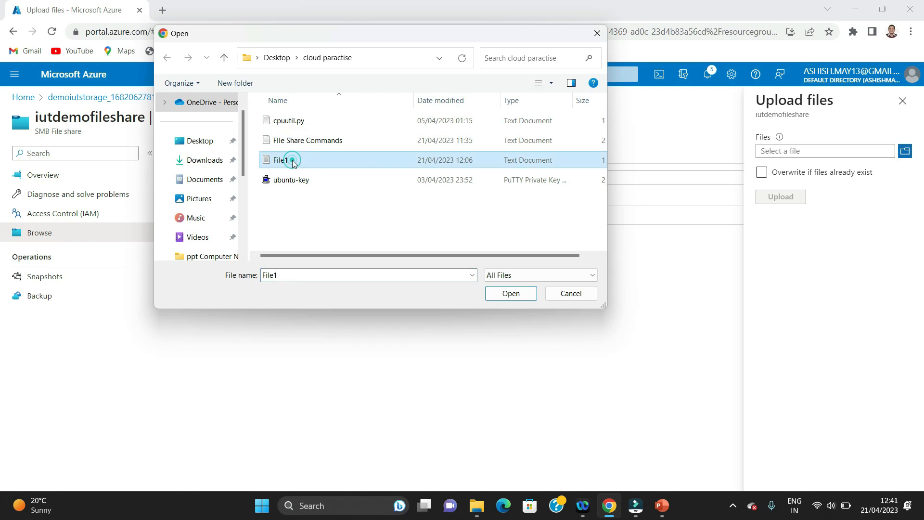
click(497, 295)
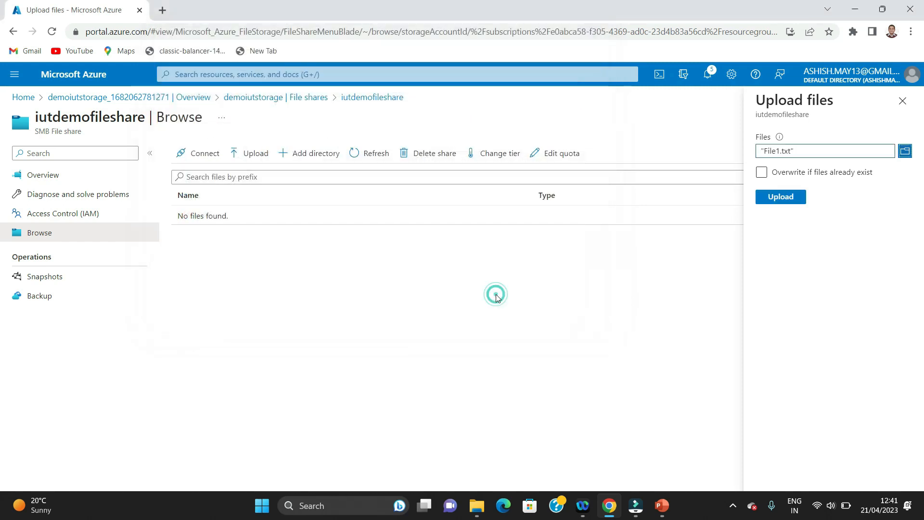
click(780, 197)
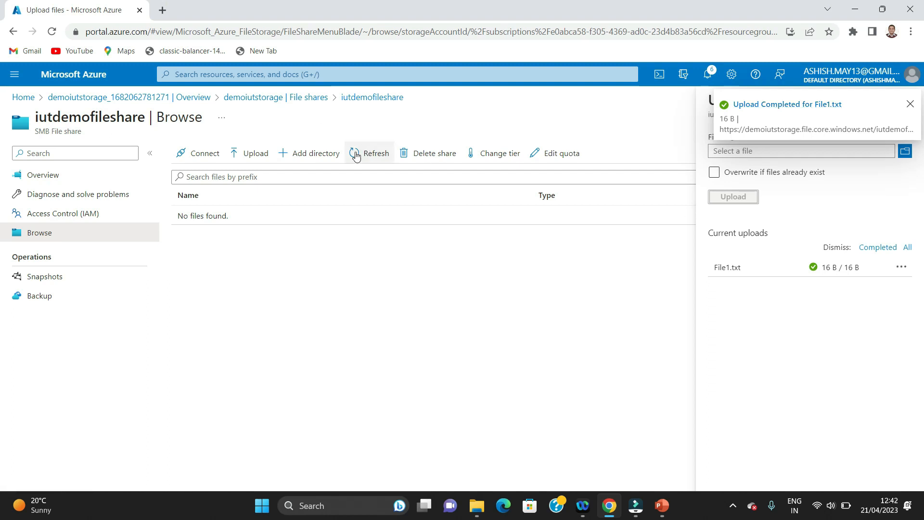
click(39, 232)
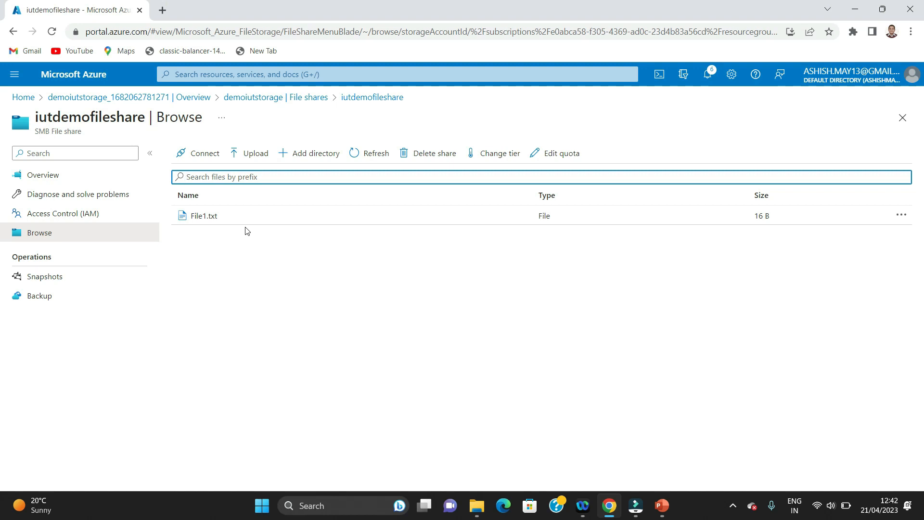
click(194, 73)
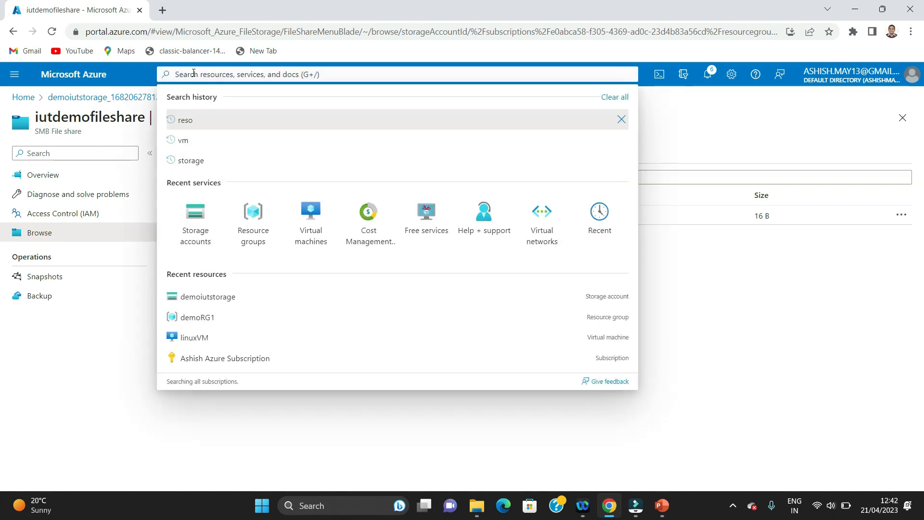
Open Virtual machines in a new browser tab and start creating an Azure virtual machine
right_click(309, 208)
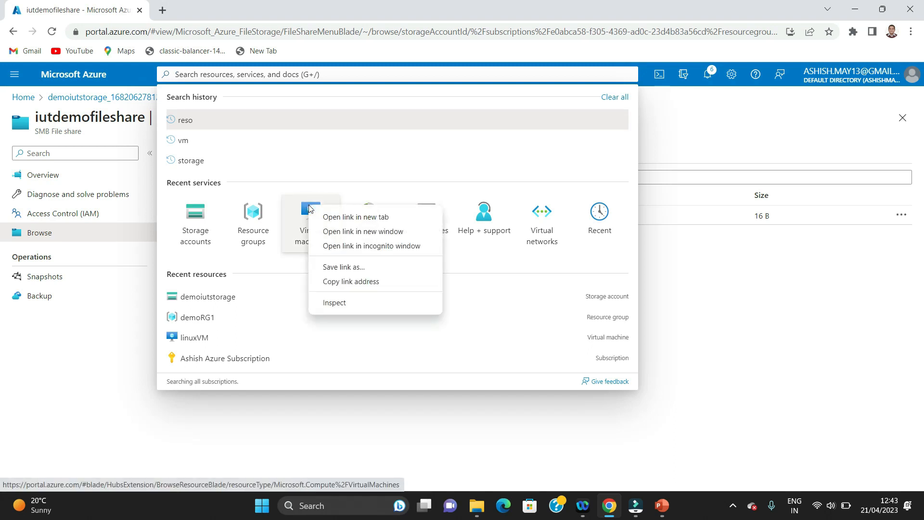
click(332, 217)
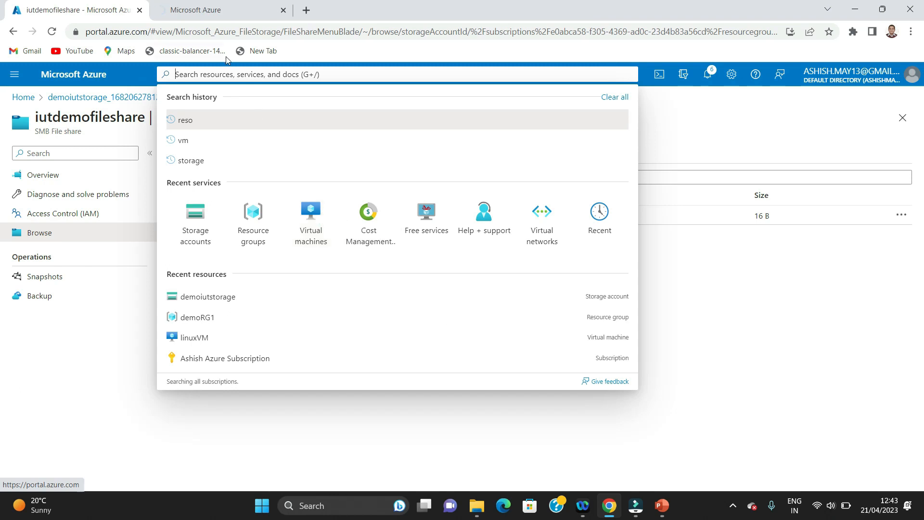
click(207, 6)
click(90, 7)
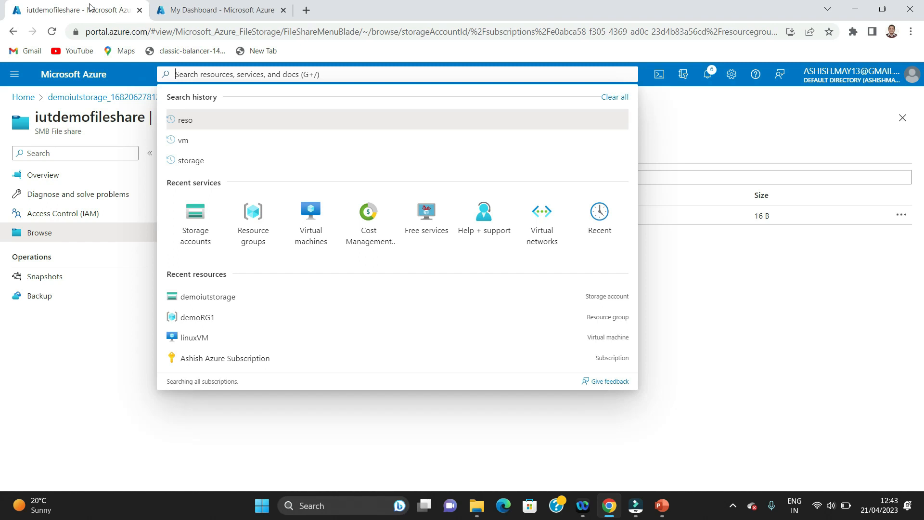
click(230, 7)
click(471, 408)
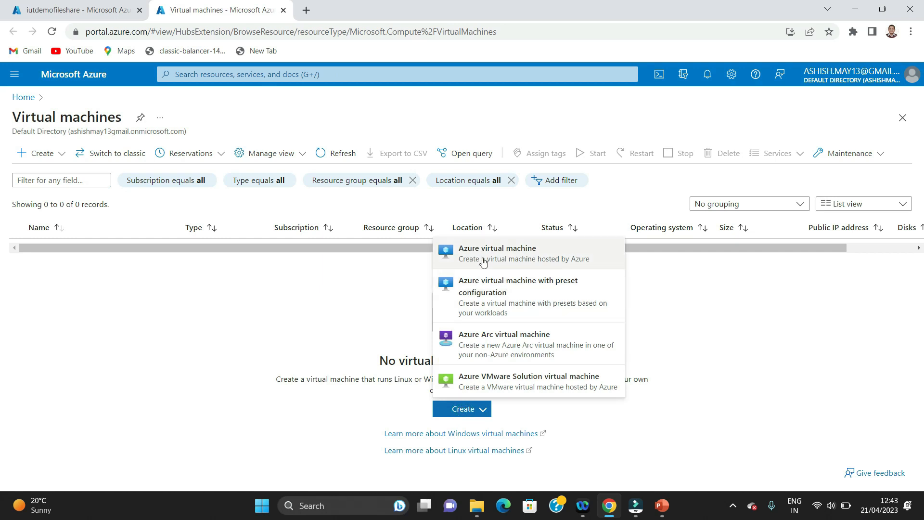
click(483, 261)
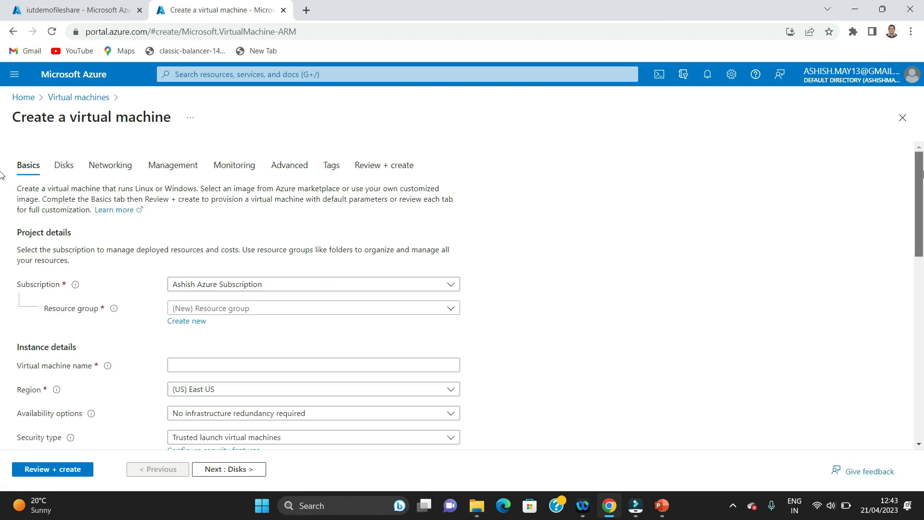
Place the VM in resource group demoRG1 and name it ubuntuVM
scroll(2, 175, down, 2)
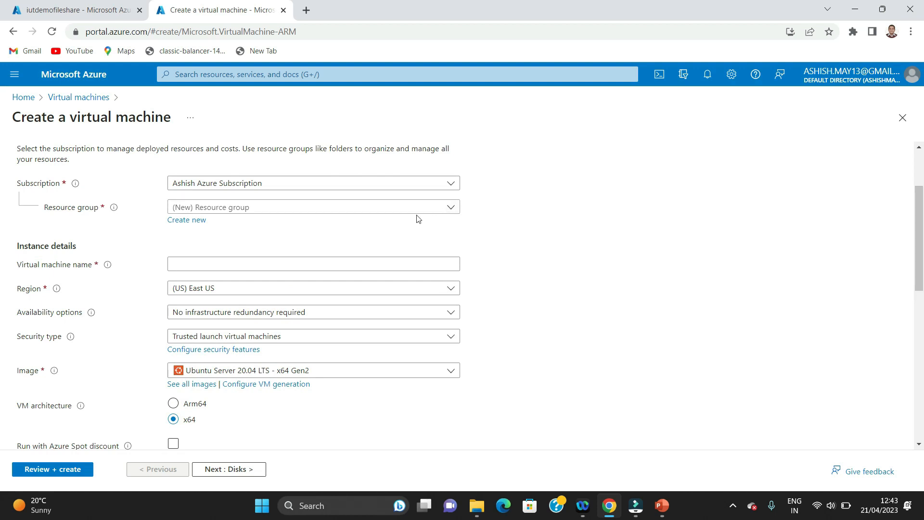
click(450, 208)
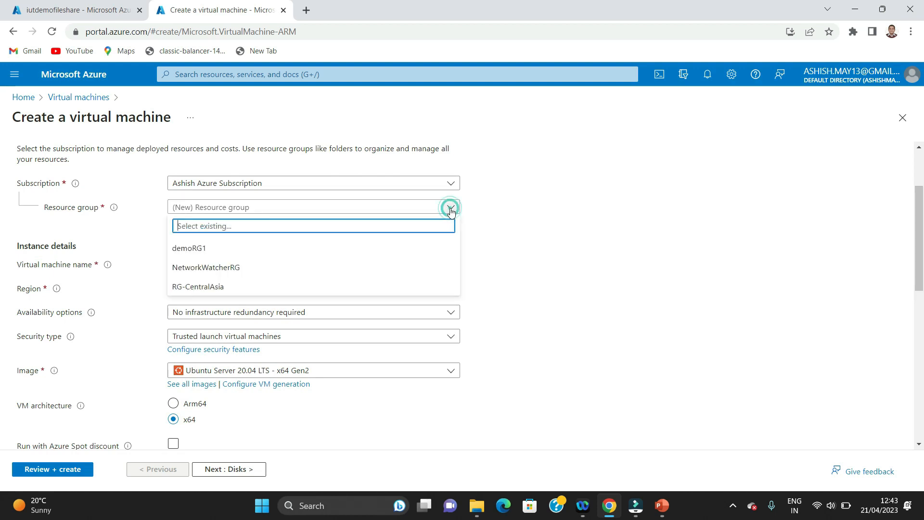
click(200, 248)
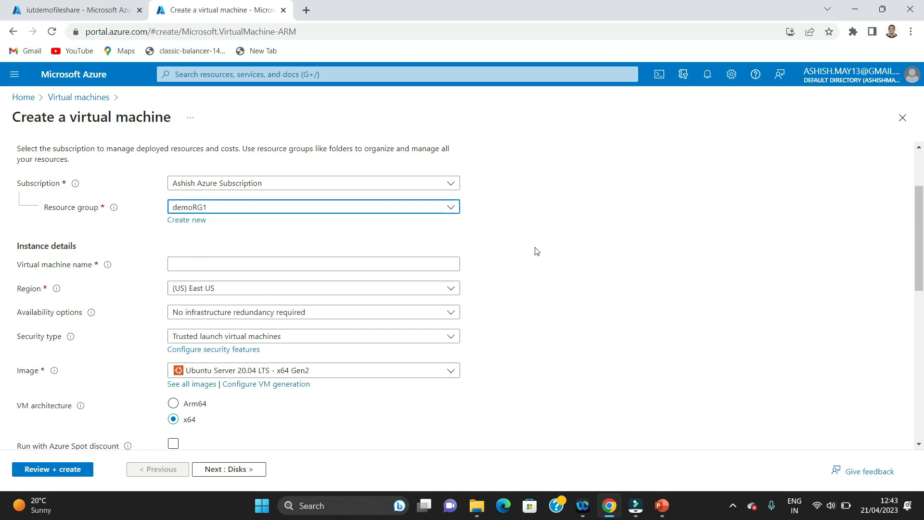
click(371, 266)
text(Linuxe)
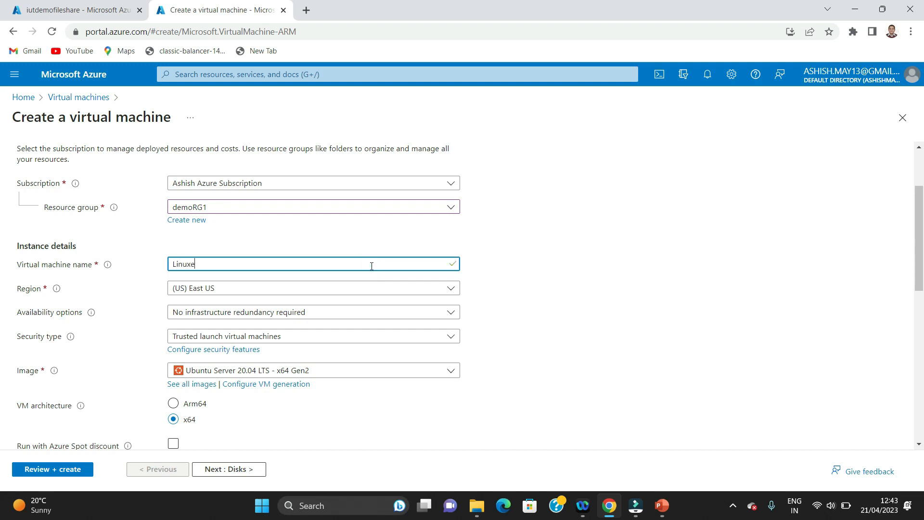
key(BackSpace)
text(VM)
double_click(255, 265)
text(ubuntuVM)
Confirm the Ubuntu Server 20.04 LTS x64 Gen2 image and review the size settings
drag(918, 239, 922, 282)
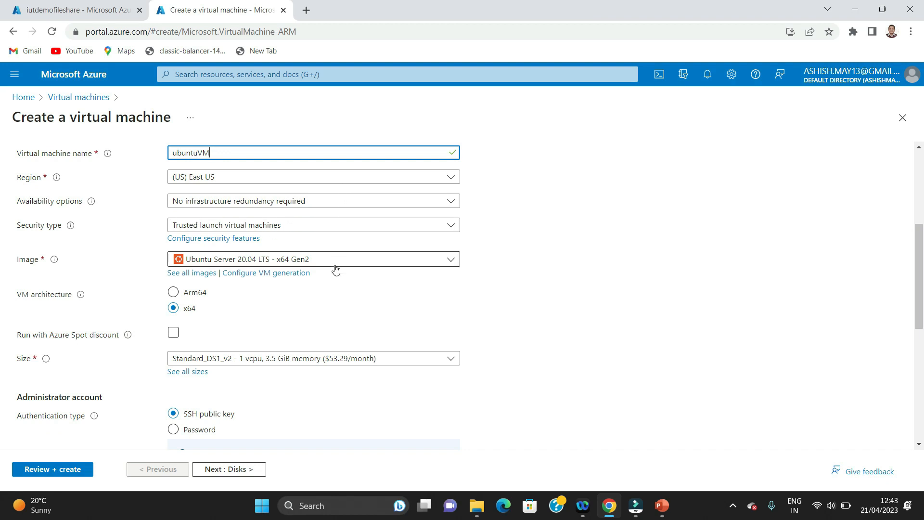
click(438, 268)
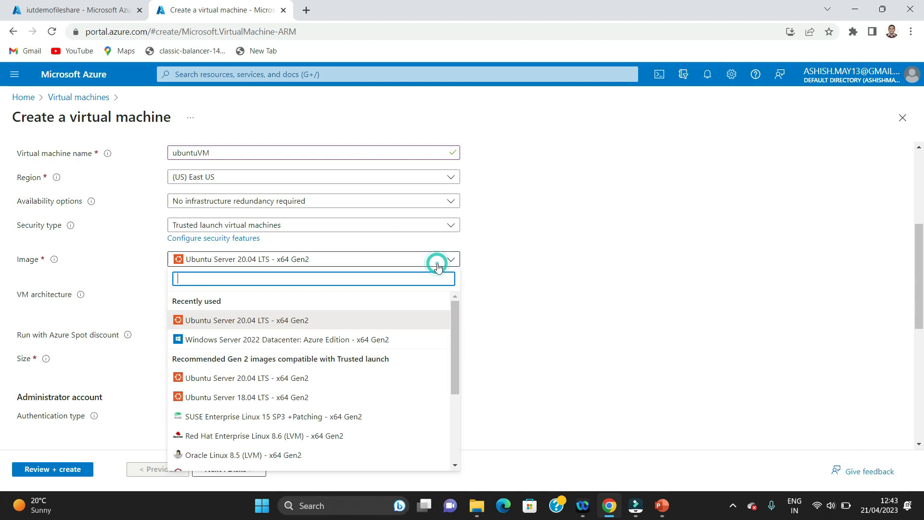
scroll(1, 289, down, 2)
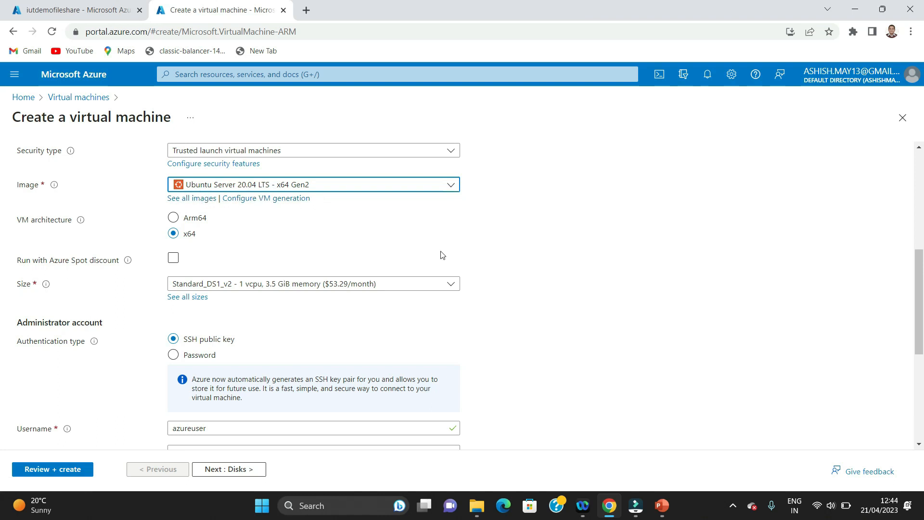
drag(916, 282, 916, 310)
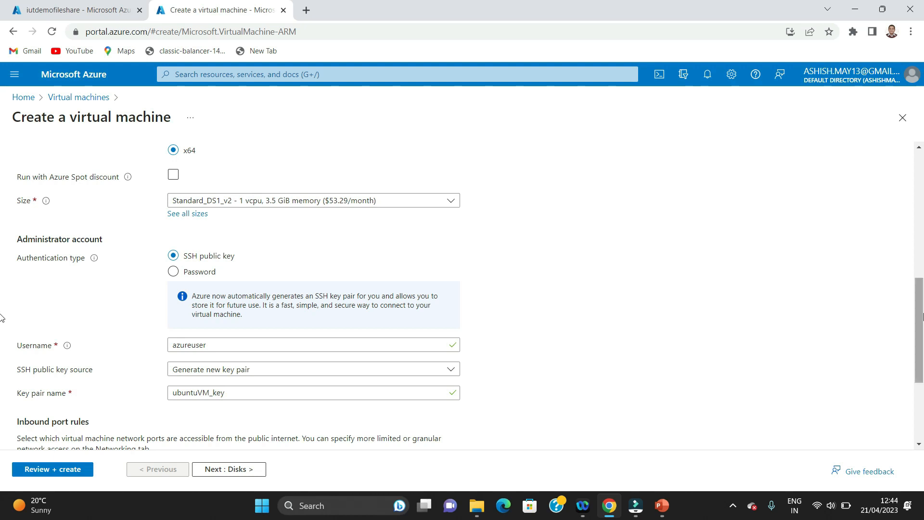
drag(918, 284, 919, 313)
drag(920, 347, 920, 351)
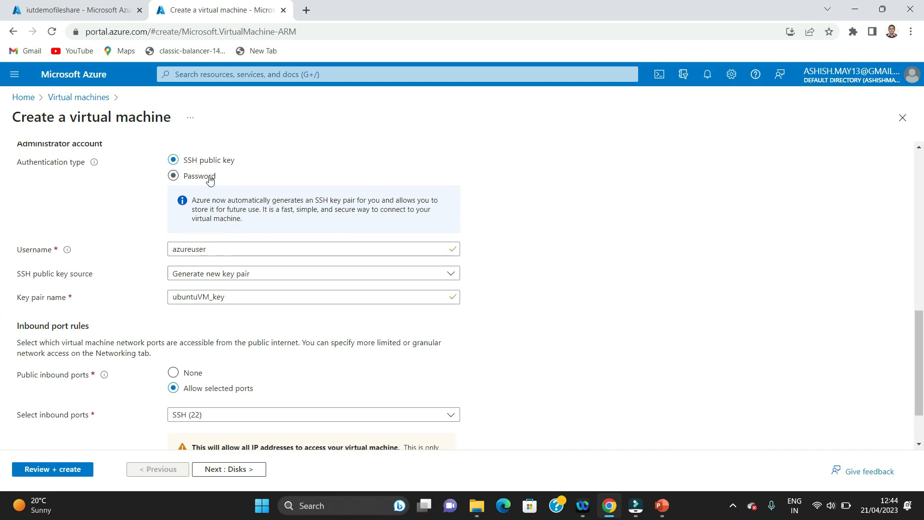
Use password authentication with administrator username ubuntuuser
click(174, 176)
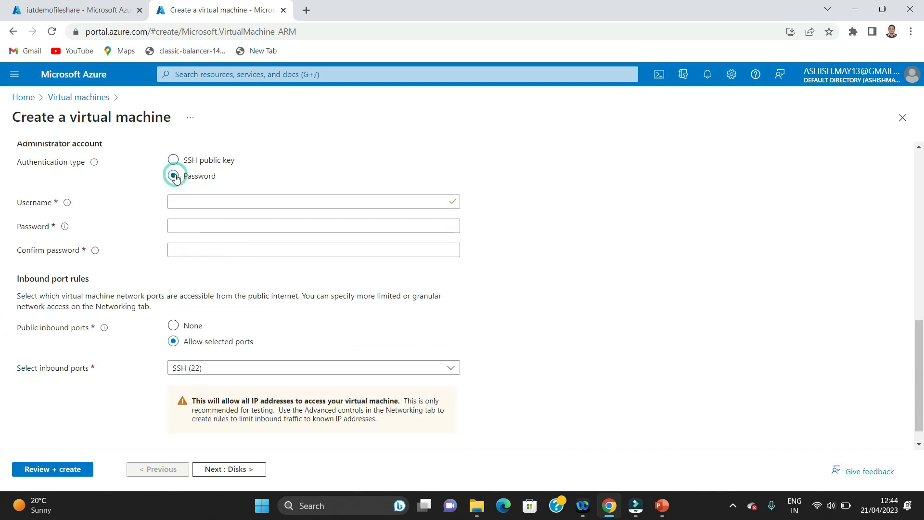
click(217, 203)
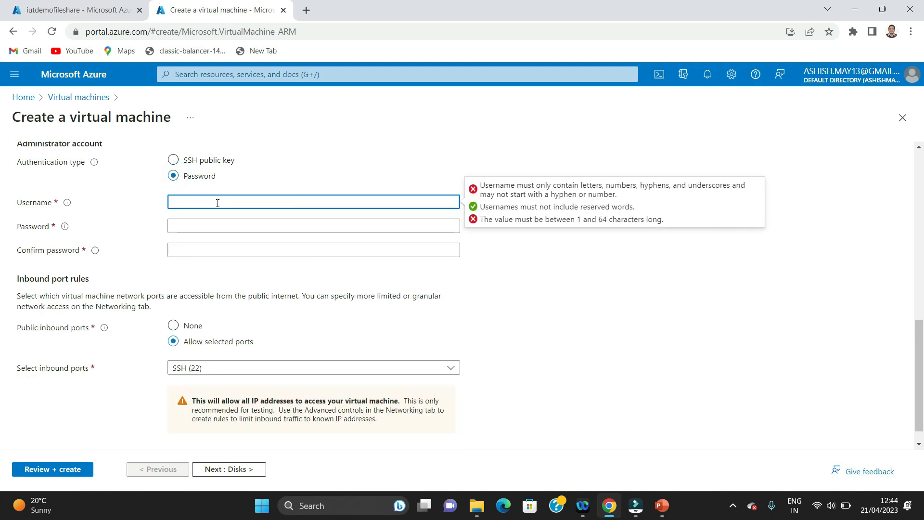
text(ubuntu)
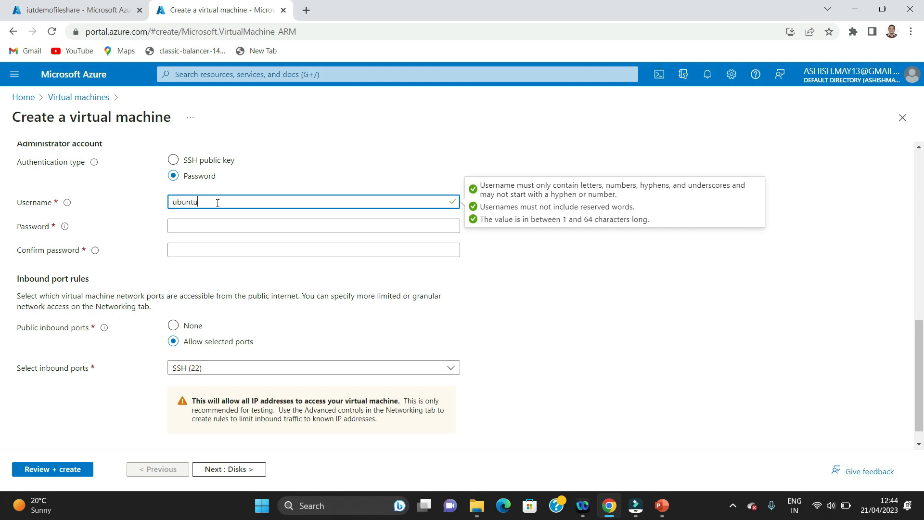
text(user)
Enter the administrator password and a matching confirmation password
click(204, 221)
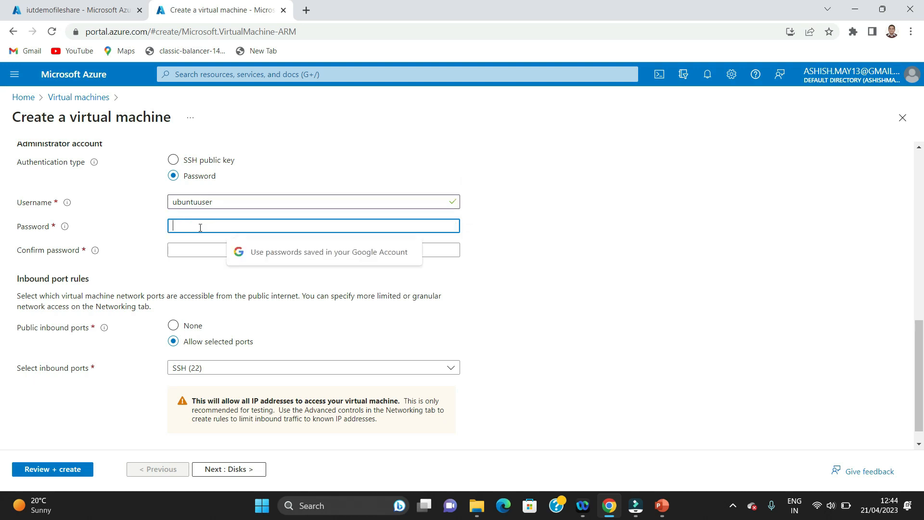
text(Pa••)
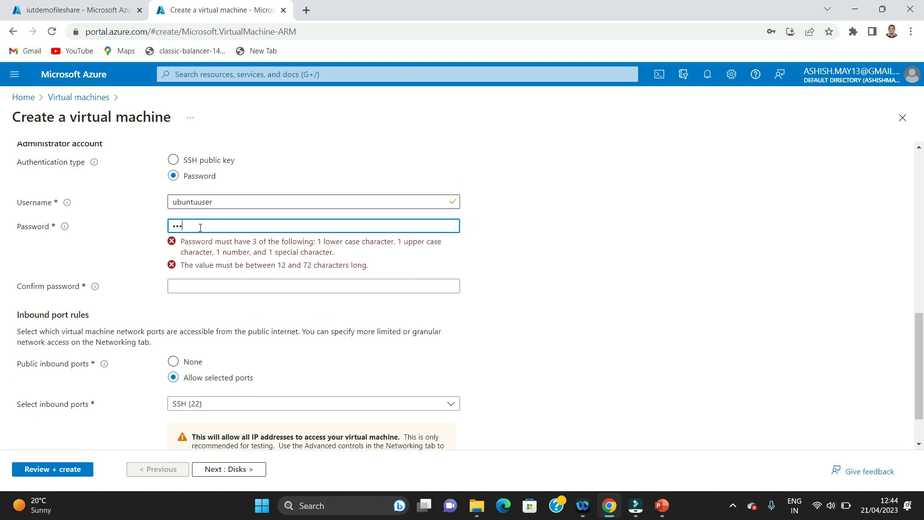
key(BackSpace)
key(BackSpace)
key(BackSpace)
key(BackSpace)
text(••••••••••••••)
click(210, 250)
text(••••)
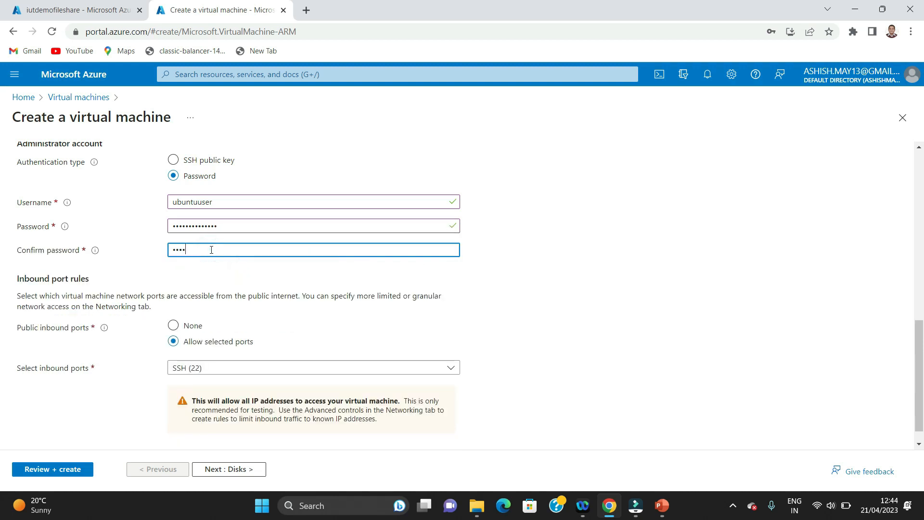
key(BackSpace)
key(BackSpace)
key(BackSpace)
key(BackSpace)
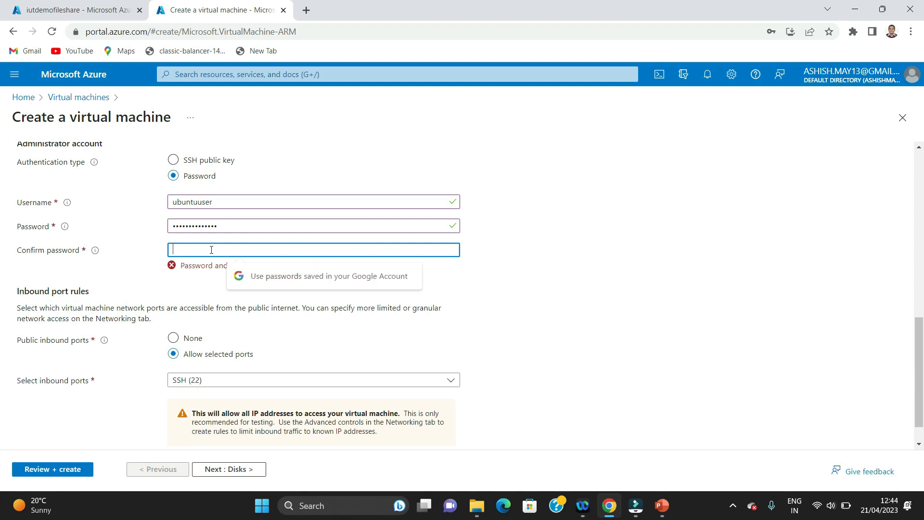
text(•••••••)
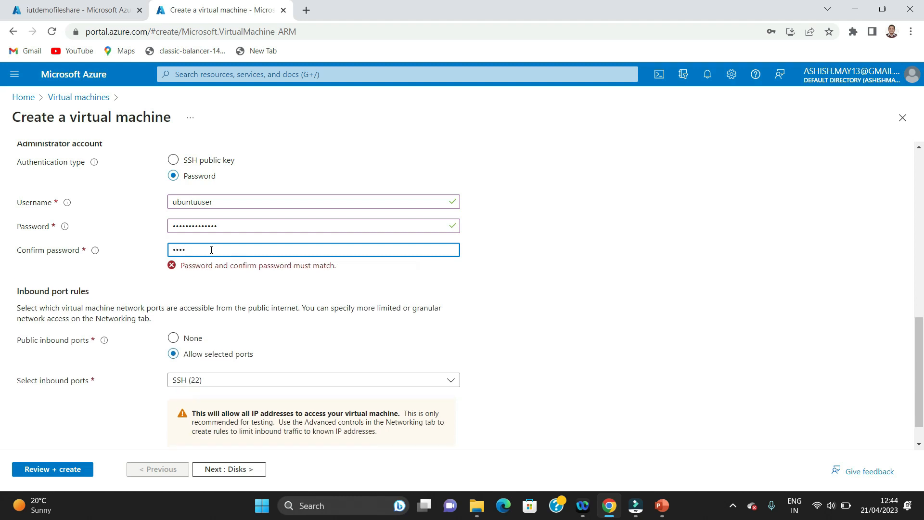
text(•••••••)
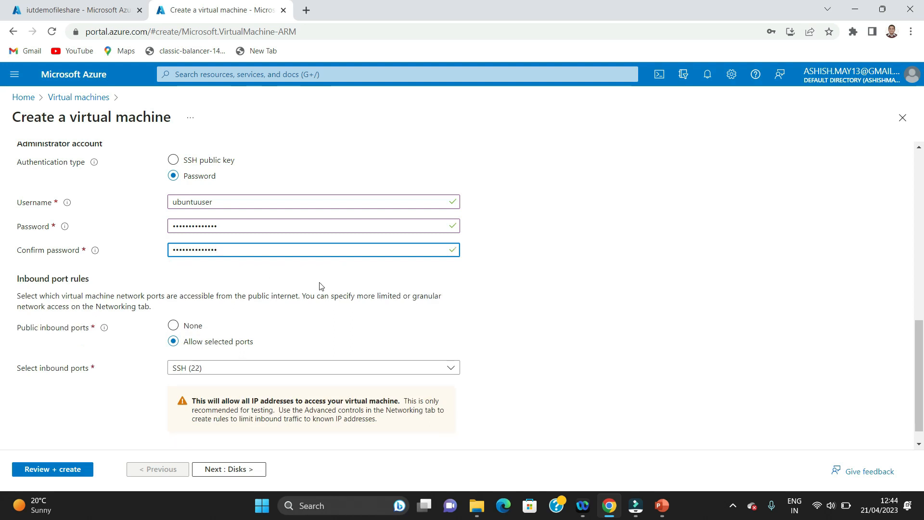
scroll(1, 343, down, 1)
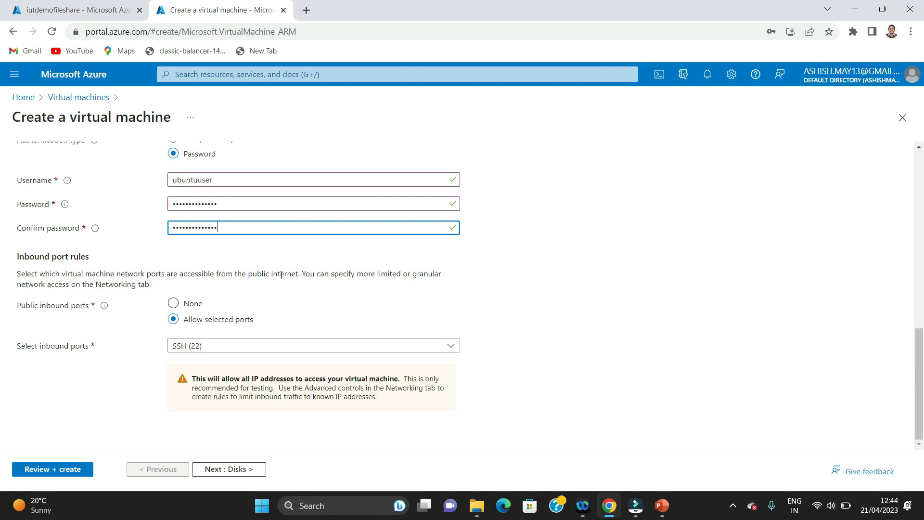
Allow inbound HTTP (80) and HTTPS (443) alongside SSH, then review the passed VM validation summary
click(270, 348)
click(178, 363)
click(179, 382)
click(657, 339)
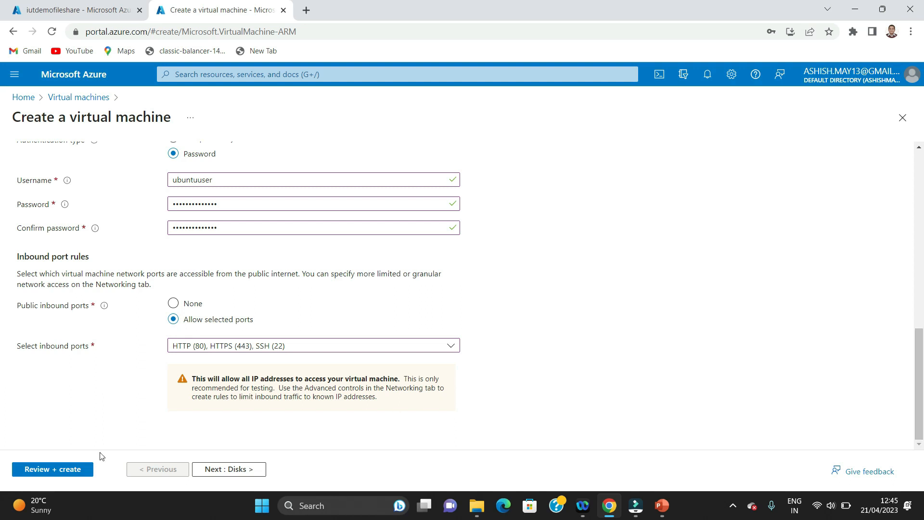
click(50, 469)
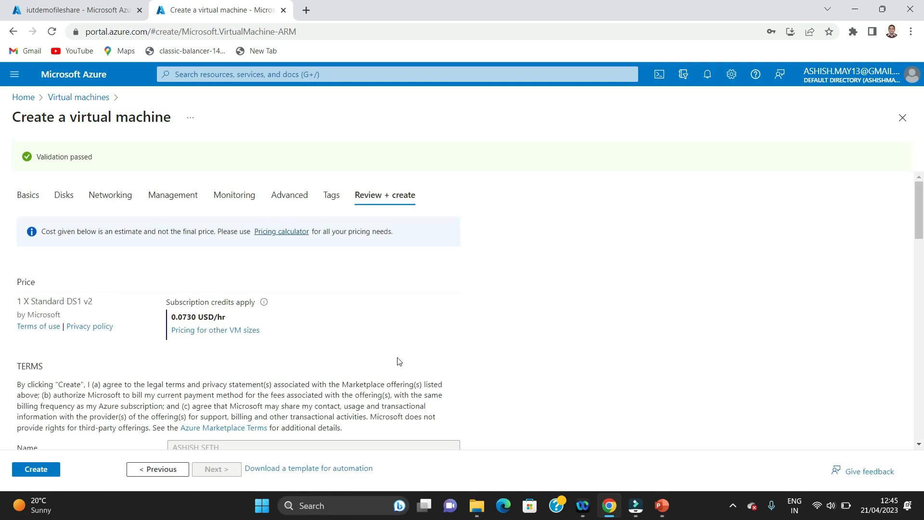
drag(919, 228, 922, 428)
Create the ubuntuVM and wait until its deployment into demoRG1 completes
click(38, 471)
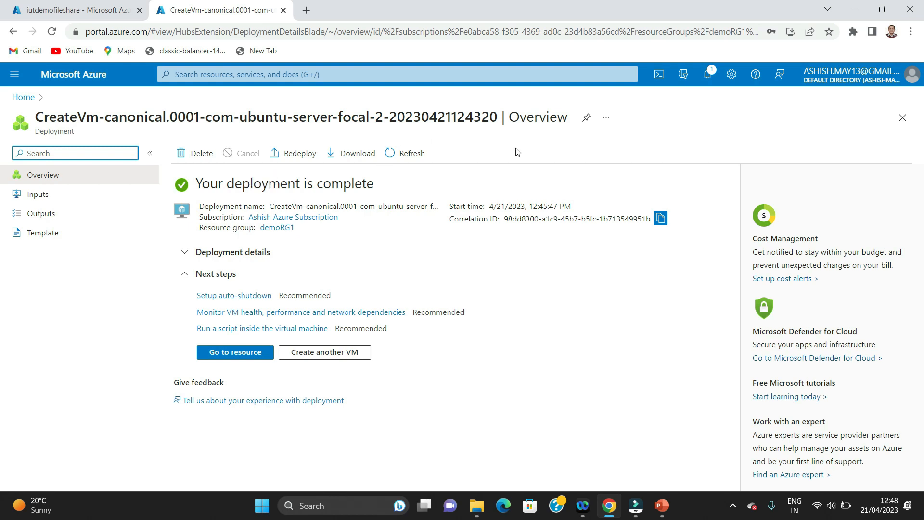
Copy ubuntuVM's public IP 40.76.50.179 and search Windows for Command Prompt
click(229, 354)
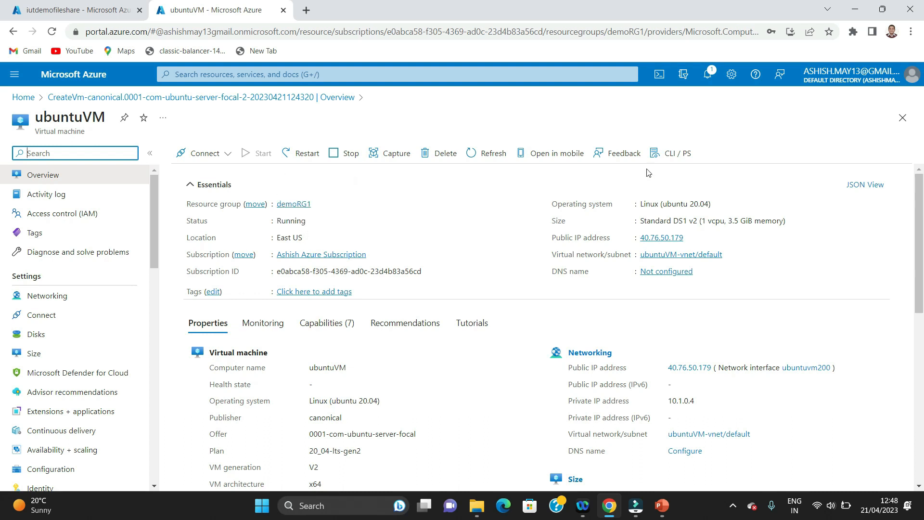
click(691, 239)
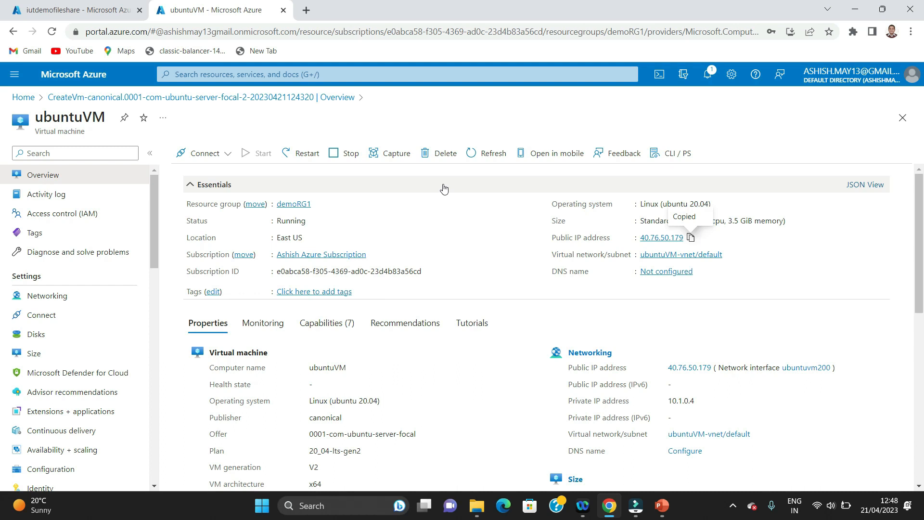
click(327, 504)
text(coom)
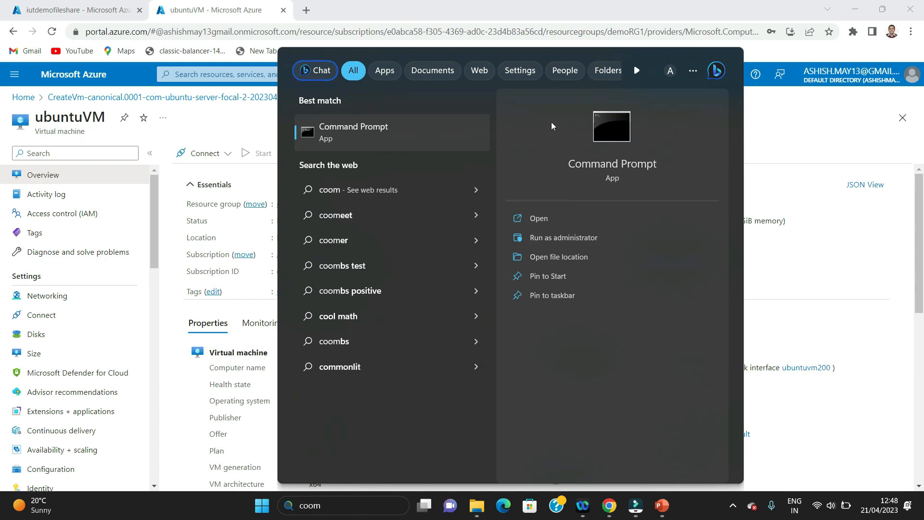
click(605, 124)
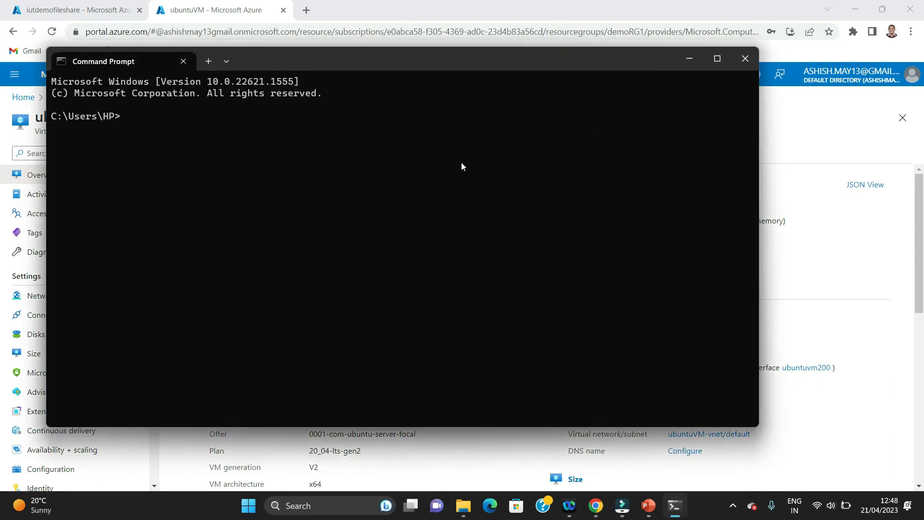
text(ssh ubuntuuser@)
key(ctrl+v)
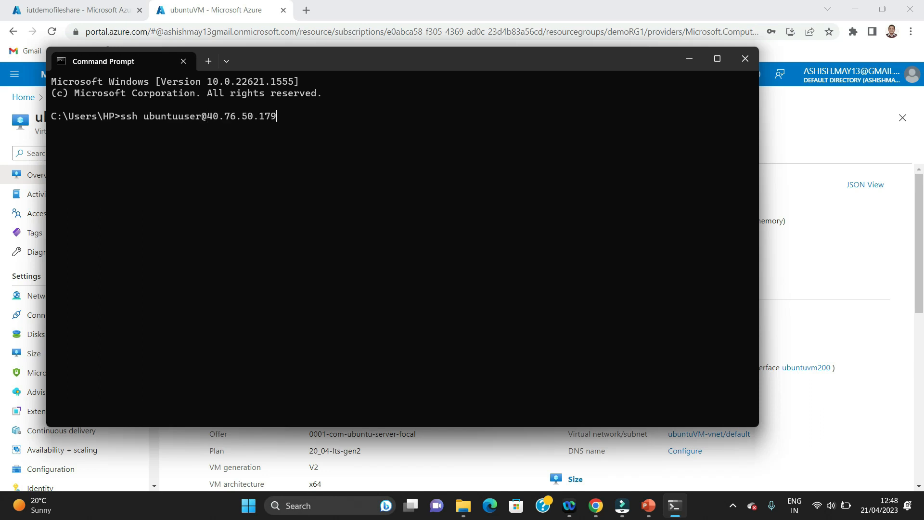
key(Return)
text(yes)
key(Return)
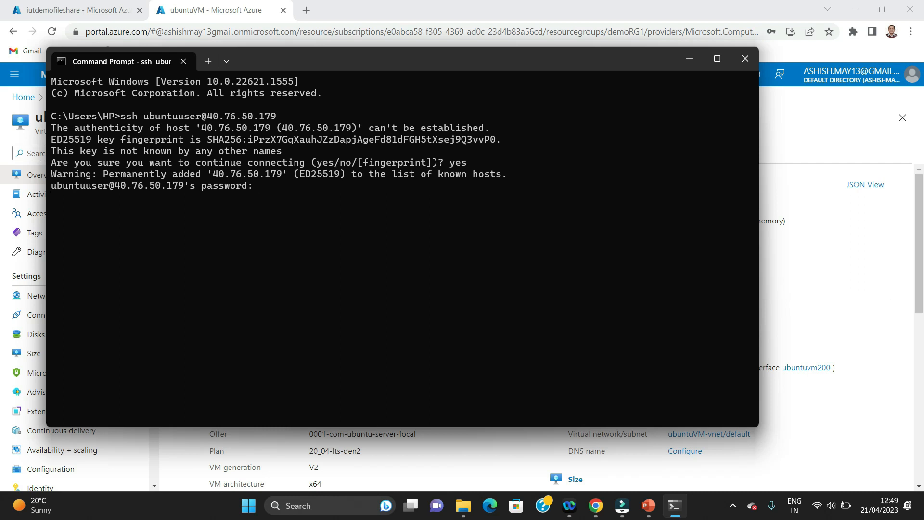
key(Return)
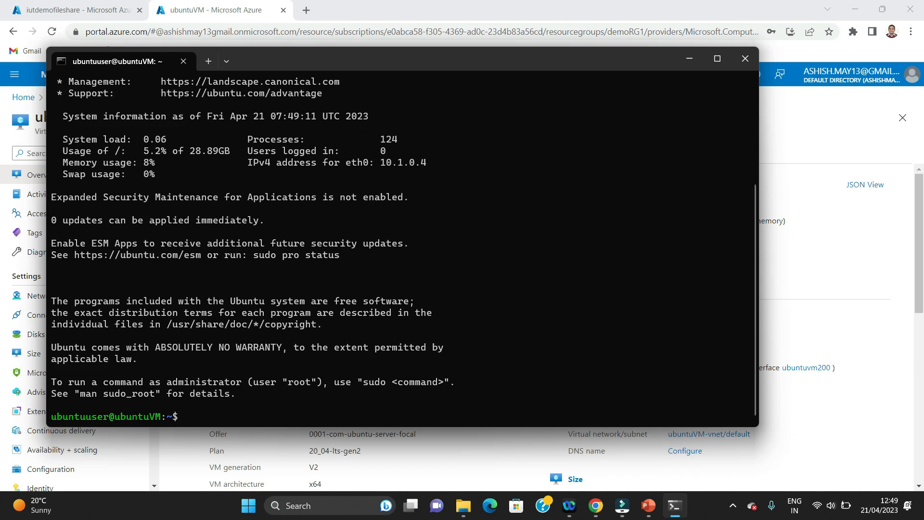
text(clear)
key(Return)
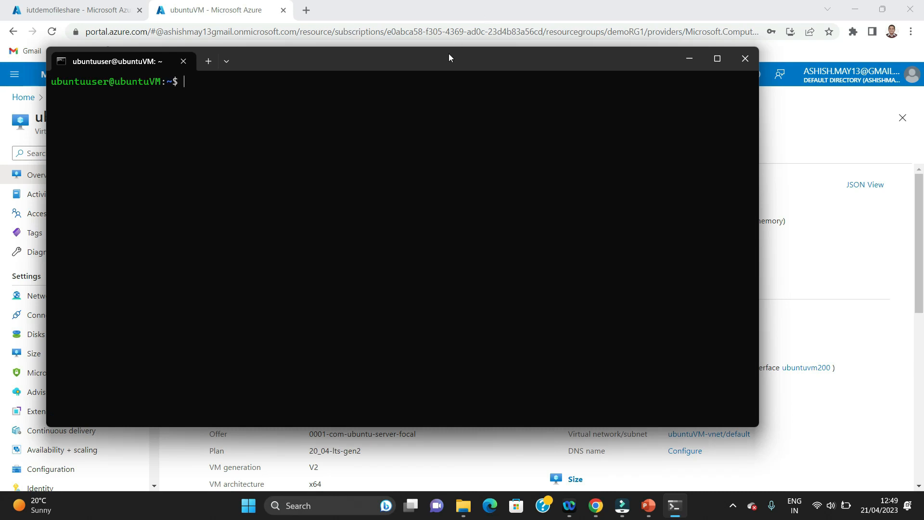
Shift the terminal window right and down, then return to the iutdemofileshare portal tab
drag(456, 58, 564, 90)
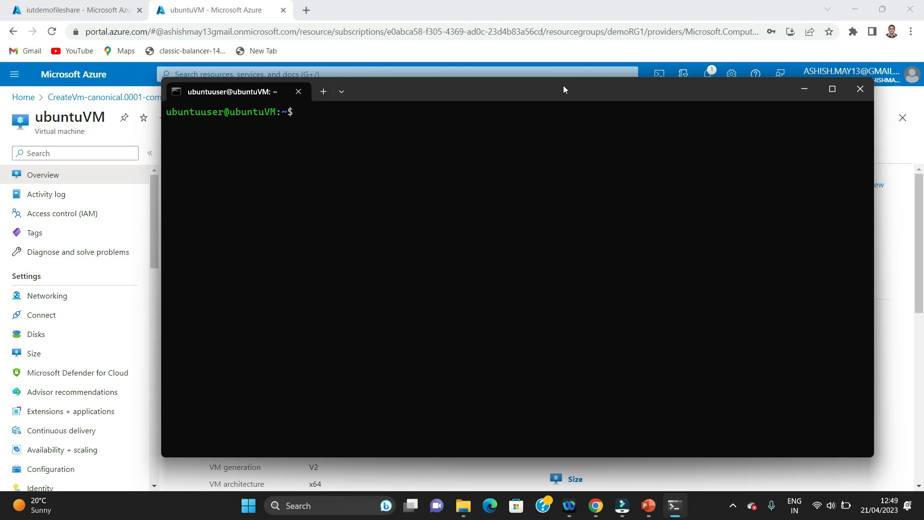
drag(562, 85, 536, 107)
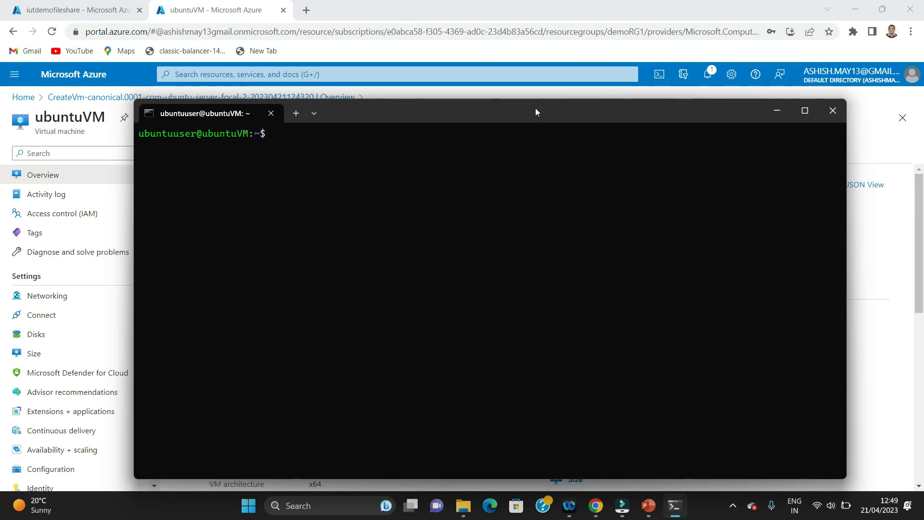
drag(536, 112, 555, 98)
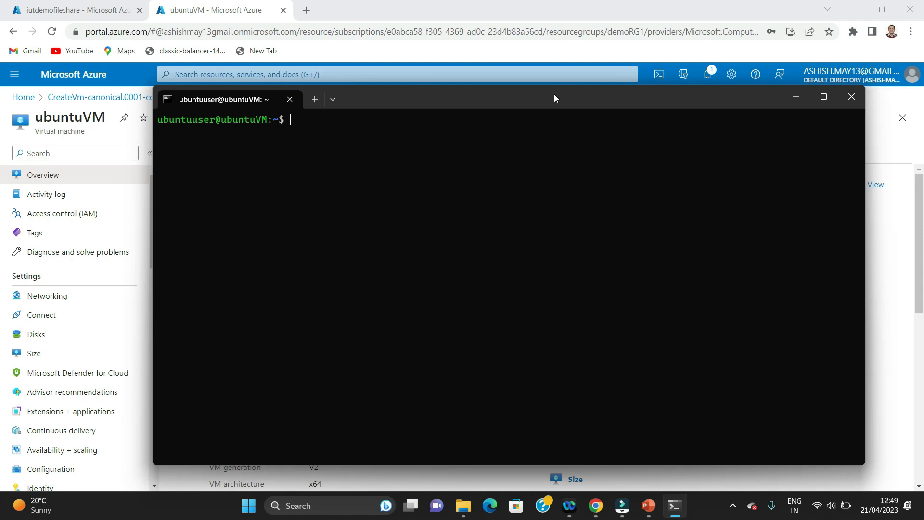
click(50, 7)
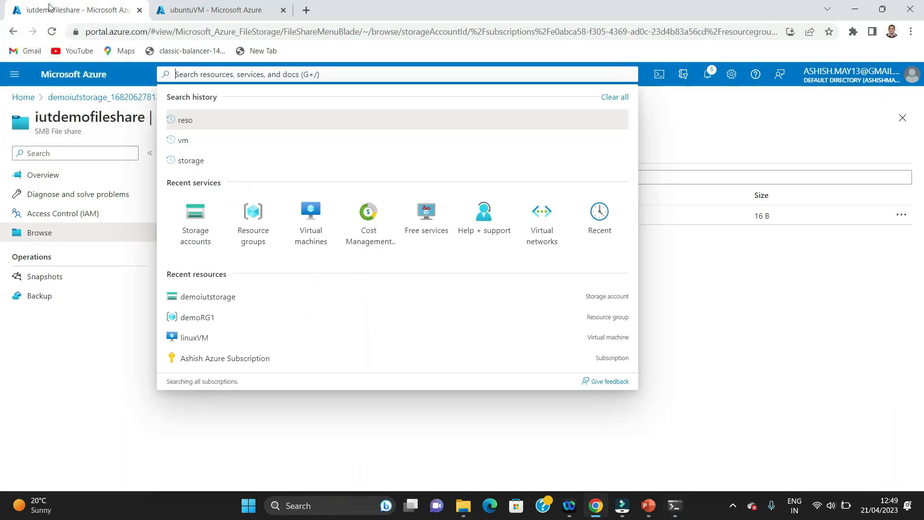
Go to Storage accounts > demoiutstorage > File shares > iutdemofileshare, browse it, then view its Overview
click(192, 212)
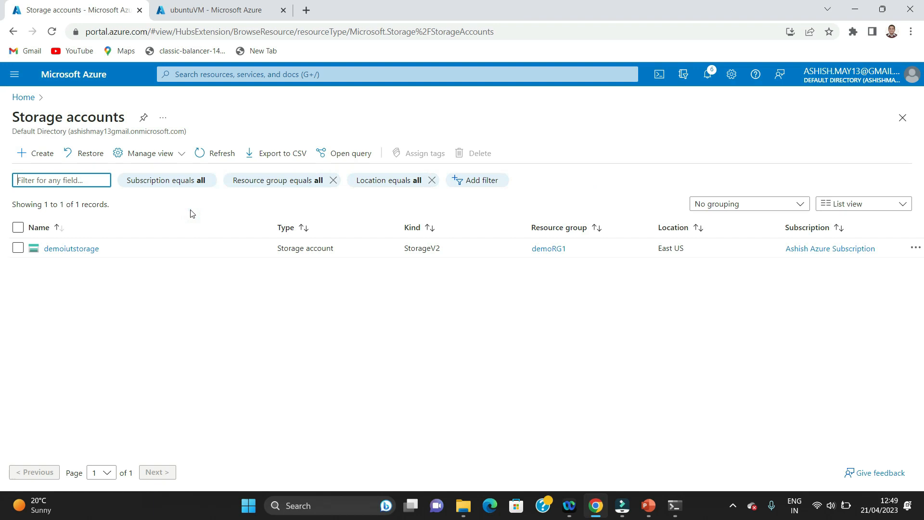
click(81, 255)
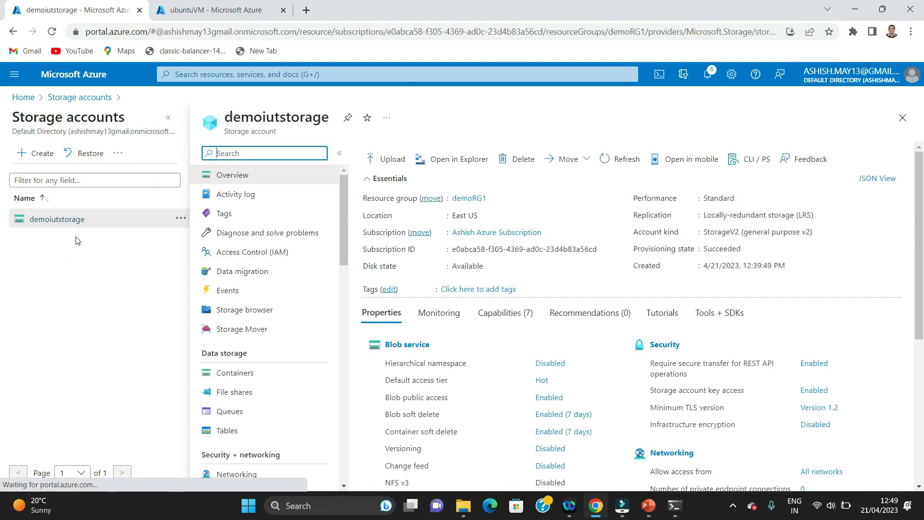
scroll(519, 378, down, 4)
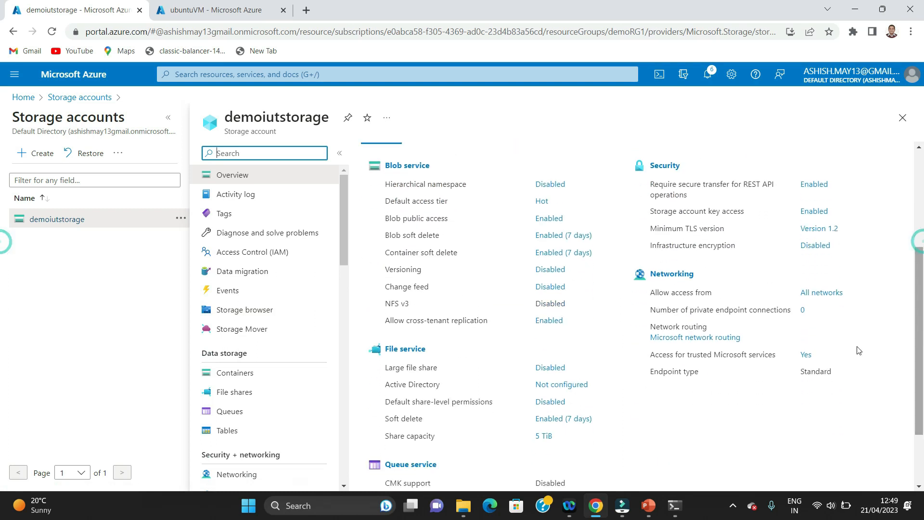
click(400, 349)
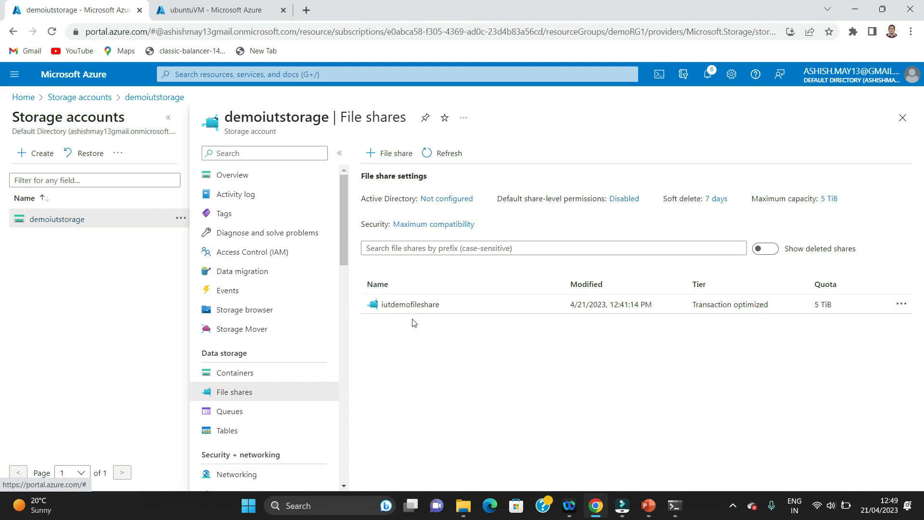
click(410, 306)
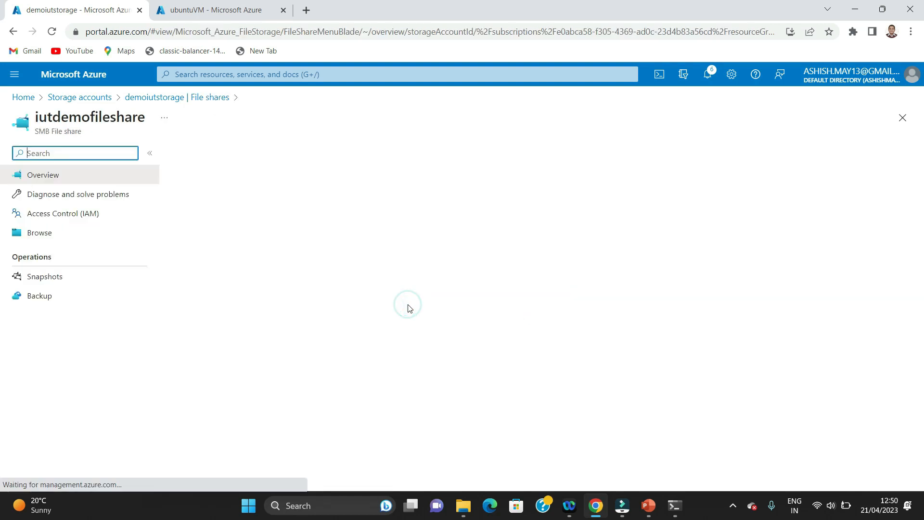
click(48, 234)
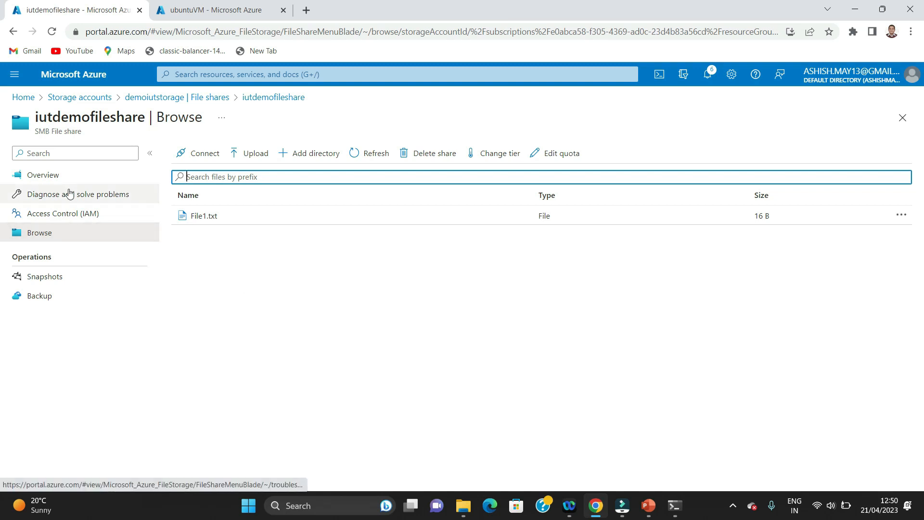
click(46, 177)
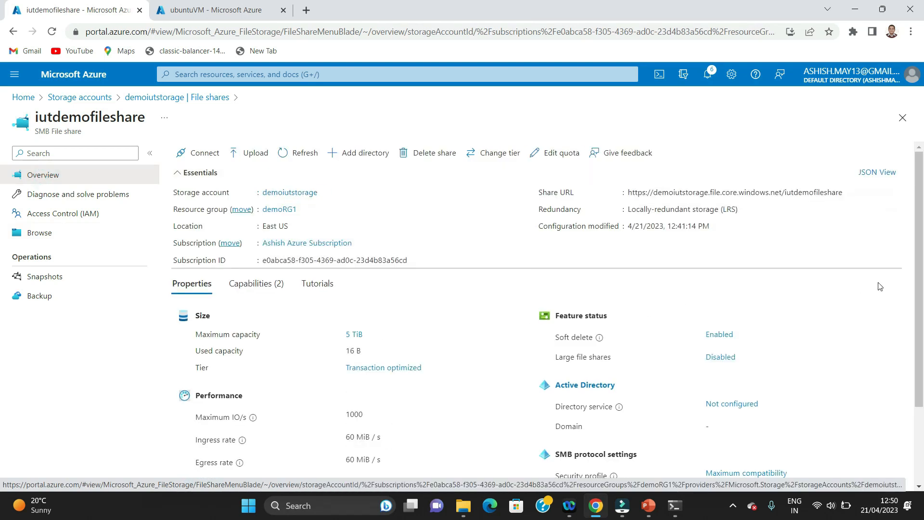
Copy the Linux mount script from iutdemofileshare's Connect pane and switch back to the VM terminal
click(201, 155)
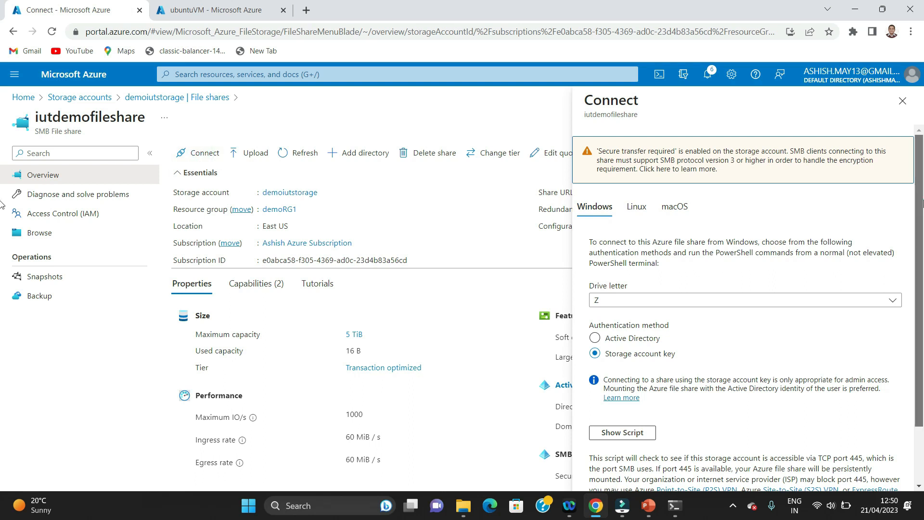
scroll(922, 202, down, 1)
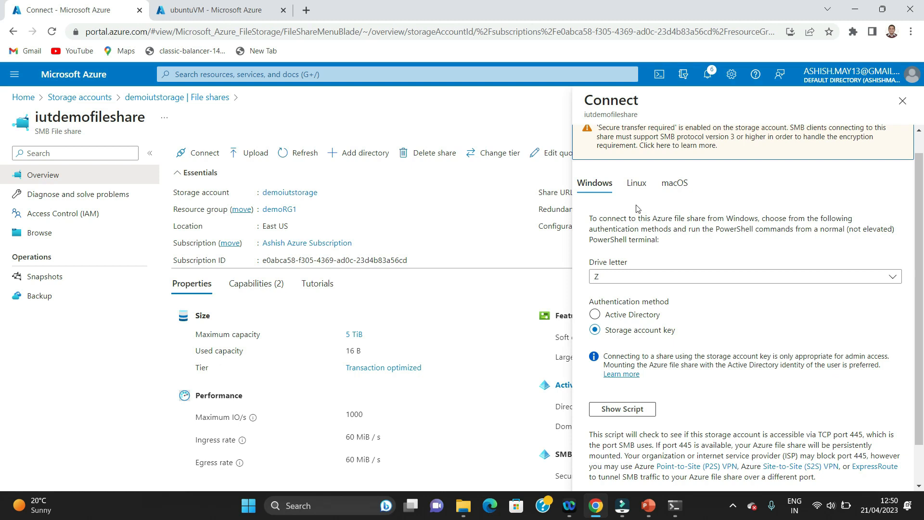
click(635, 187)
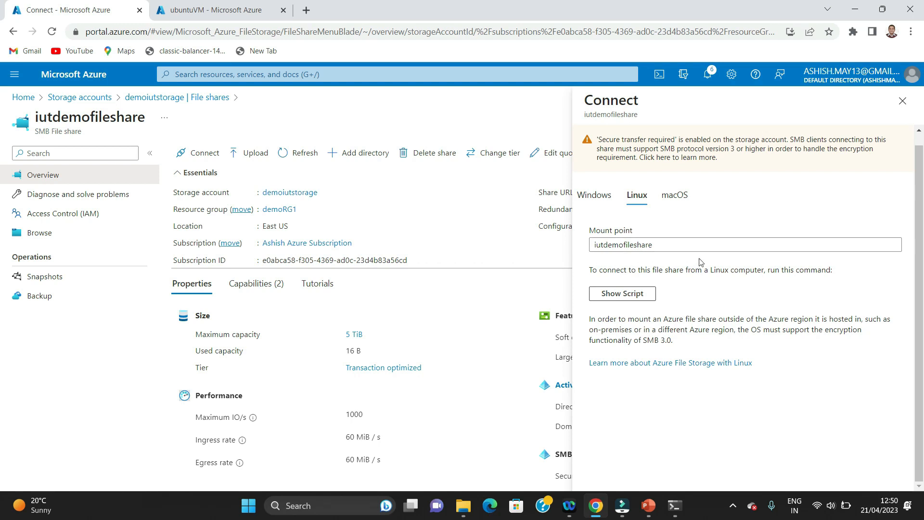
click(632, 298)
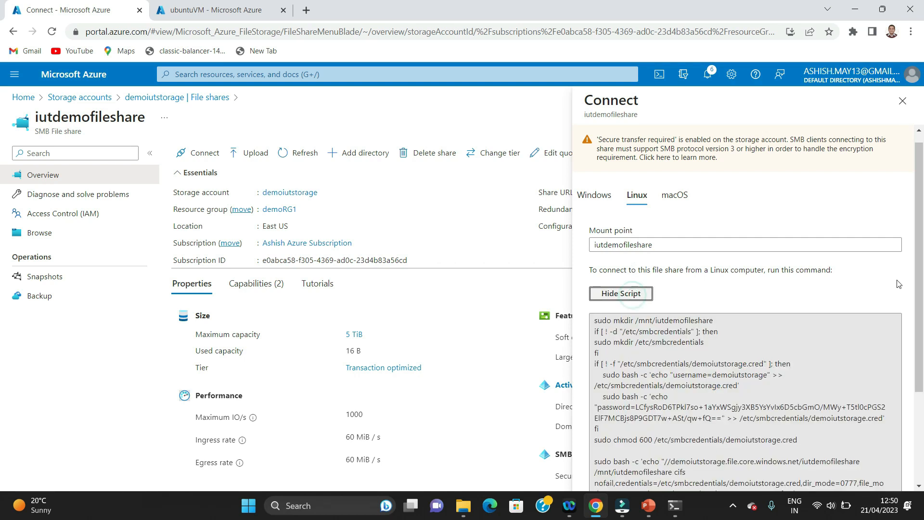
scroll(918, 362, down, 2)
scroll(919, 362, down, 1)
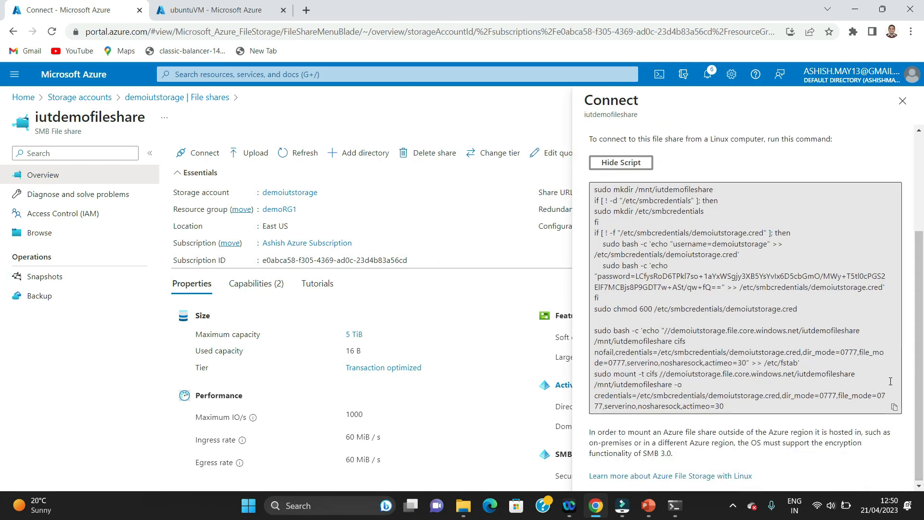
click(894, 408)
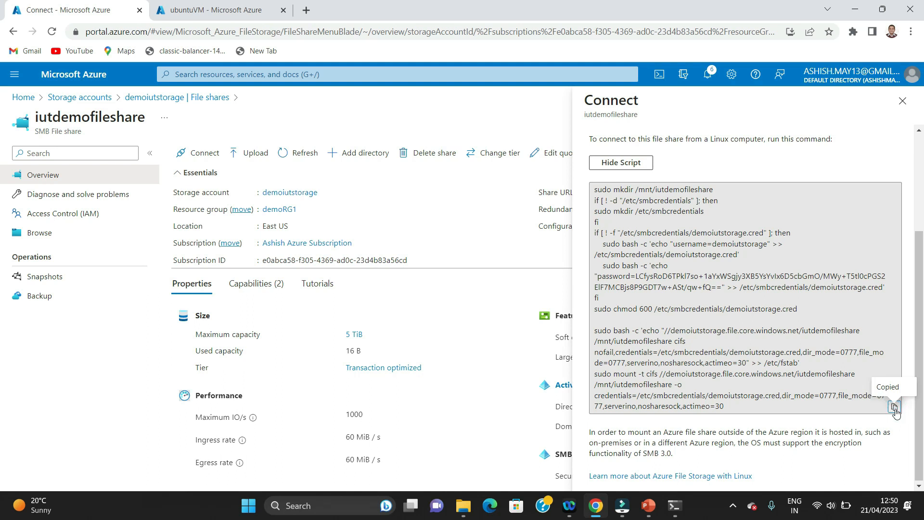
click(674, 505)
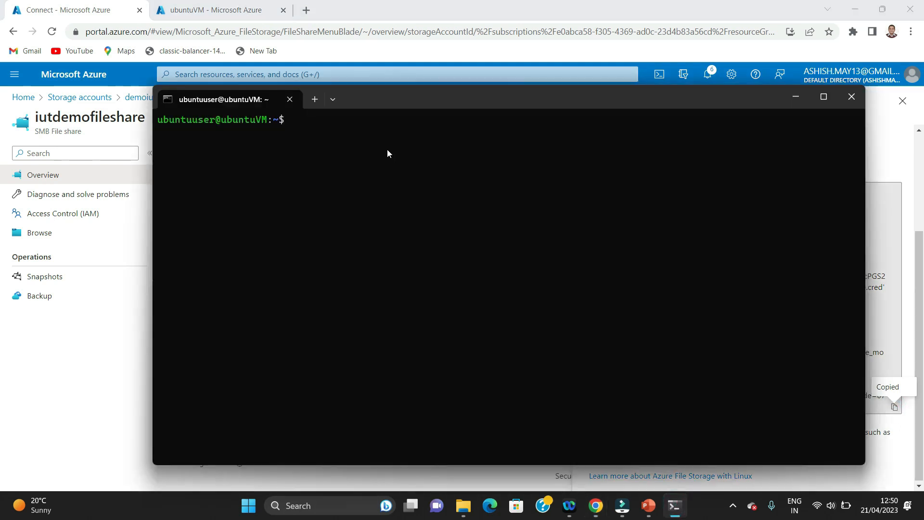
Paste and run the multi-line mount script on ubuntuVM, then clear the terminal
right_click(386, 153)
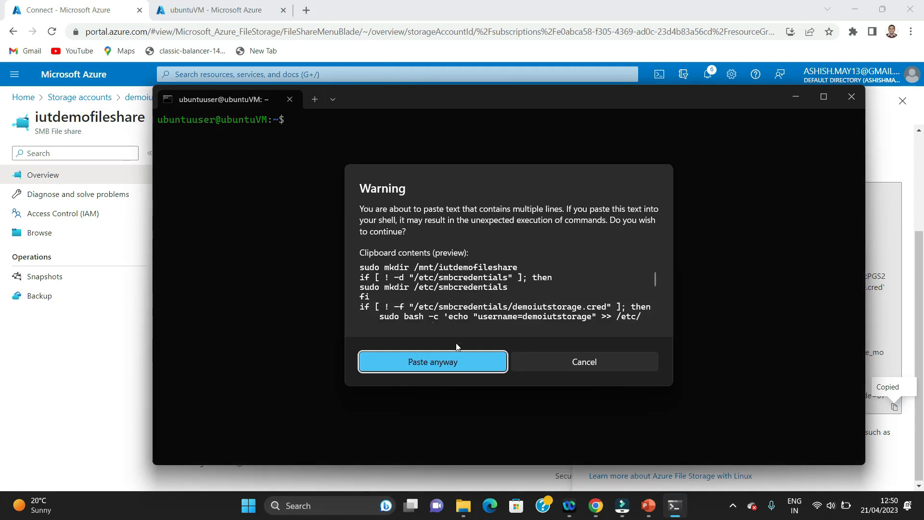
click(432, 362)
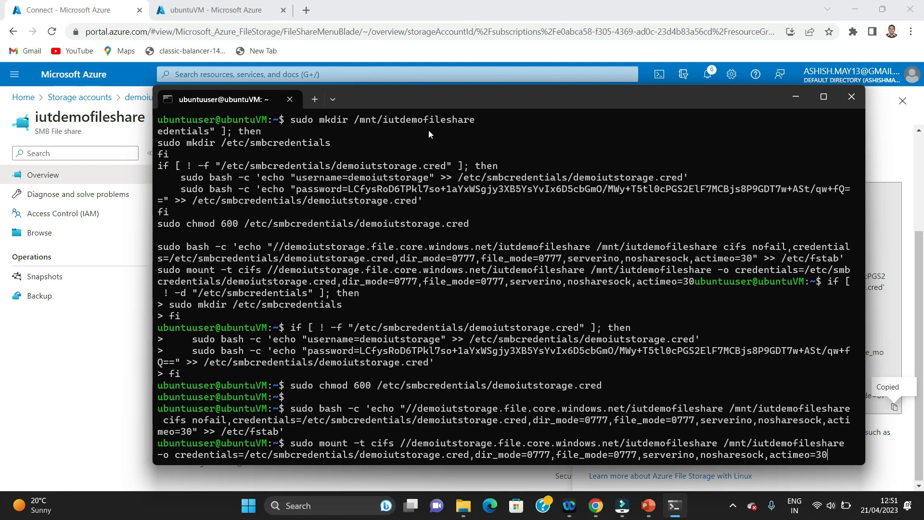
key(Return)
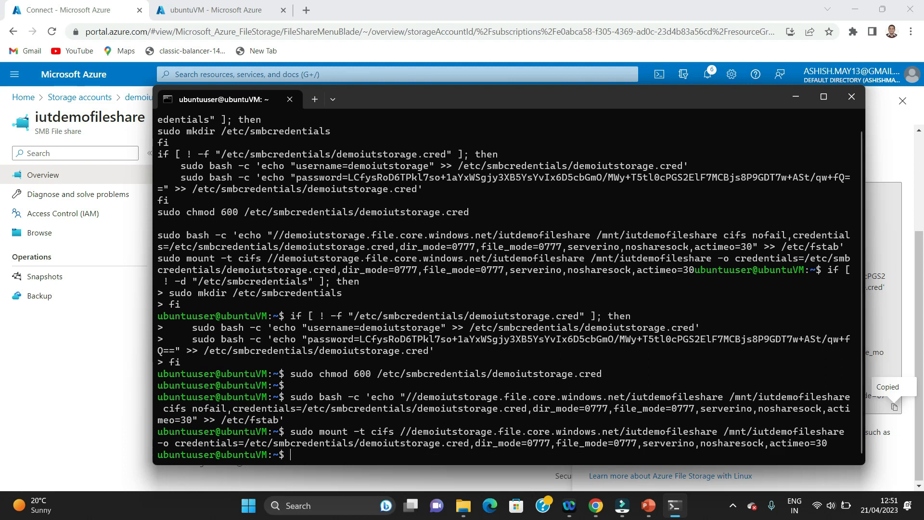
text(clear)
key(Return)
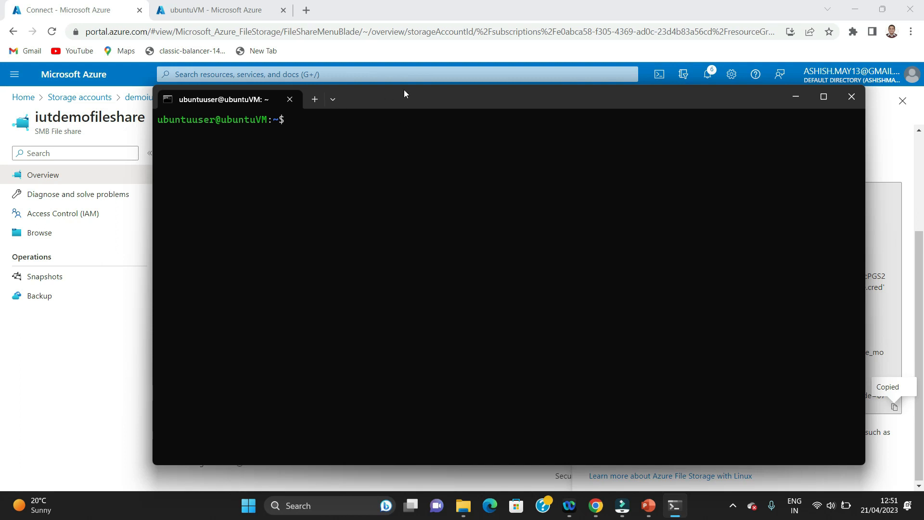
List the home directory, cd into /mnt, then into iutdemofileshare and list its File1.txt
text(ls)
key(Return)
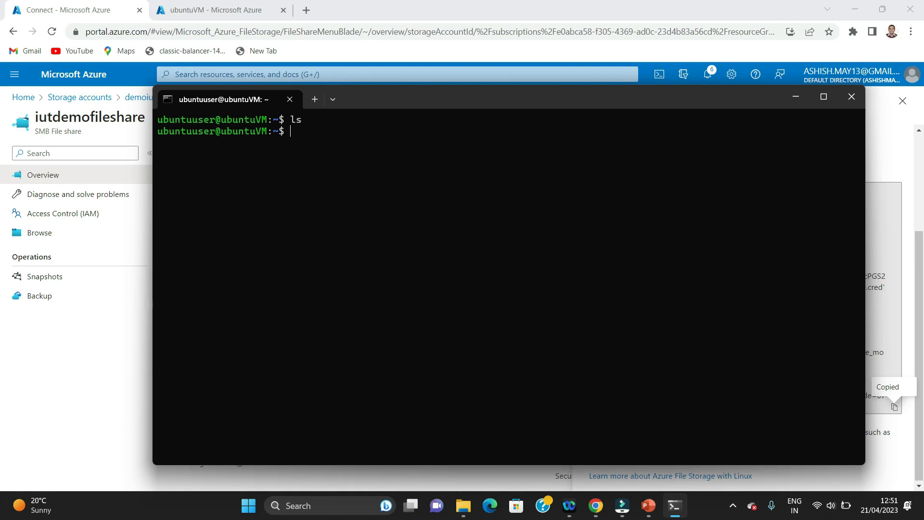
text(cd /mnt/iut)
key(BackSpace)
key(BackSpace)
key(BackSpace)
key(BackSpace)
key(Return)
text(ls)
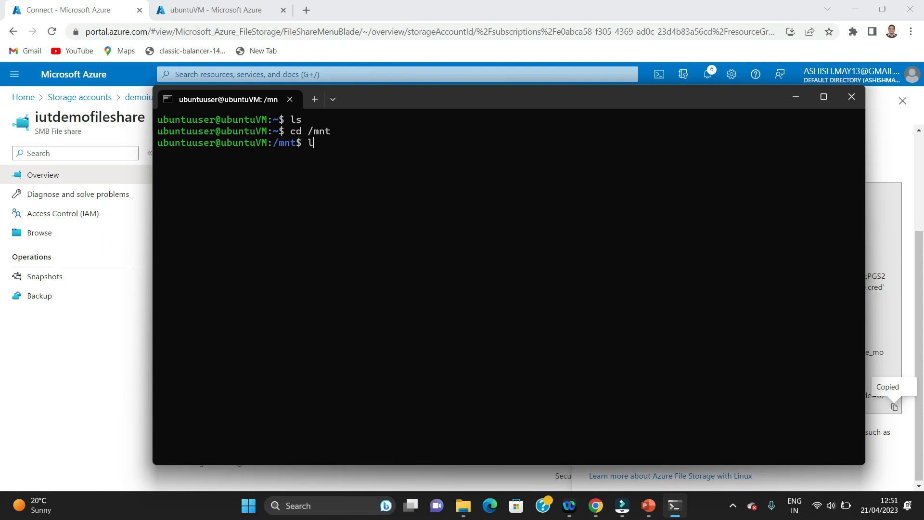
key(Return)
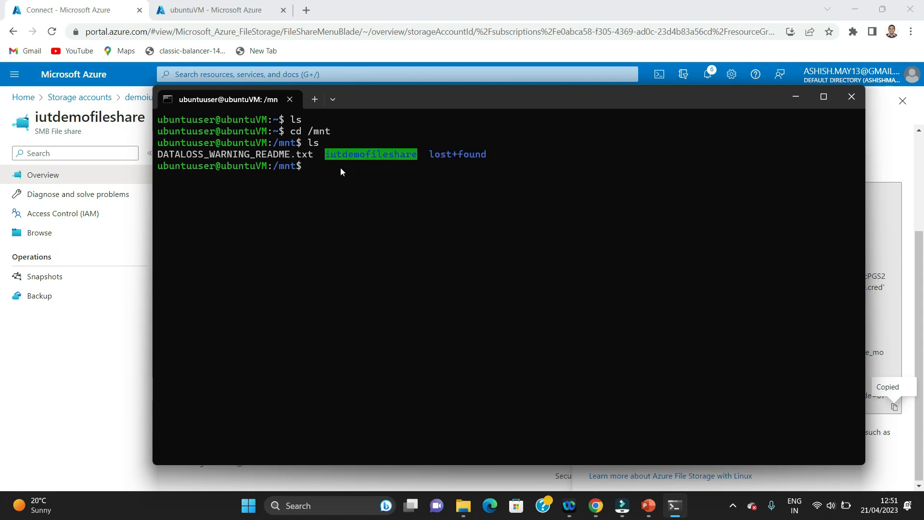
text(cd iutdemofileshare)
key(Return)
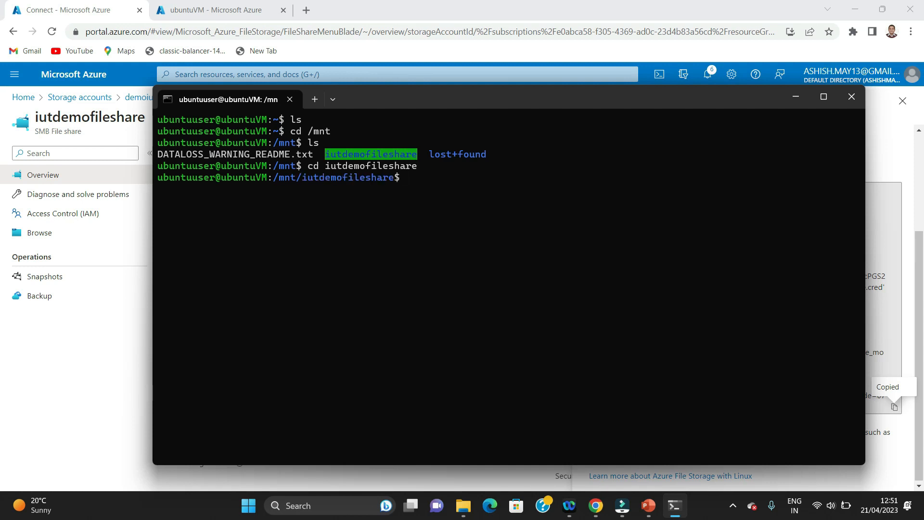
text(ls)
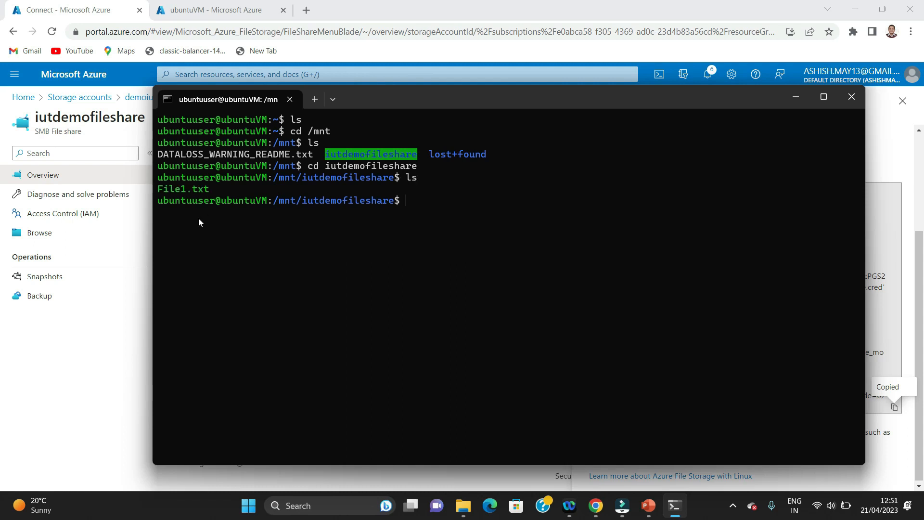
Show the iutdemofileshare Browse list with File1.txt (16 B) in the portal, then return to the VM terminal
click(377, 77)
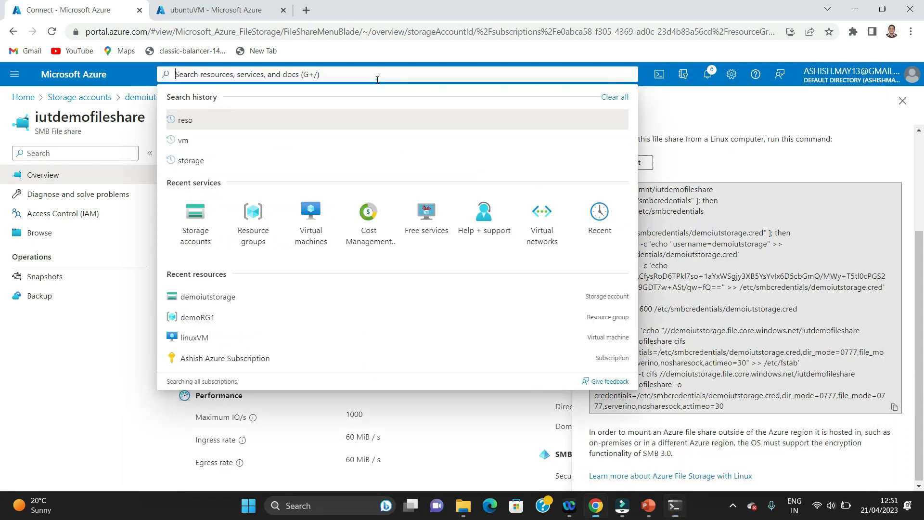
click(143, 319)
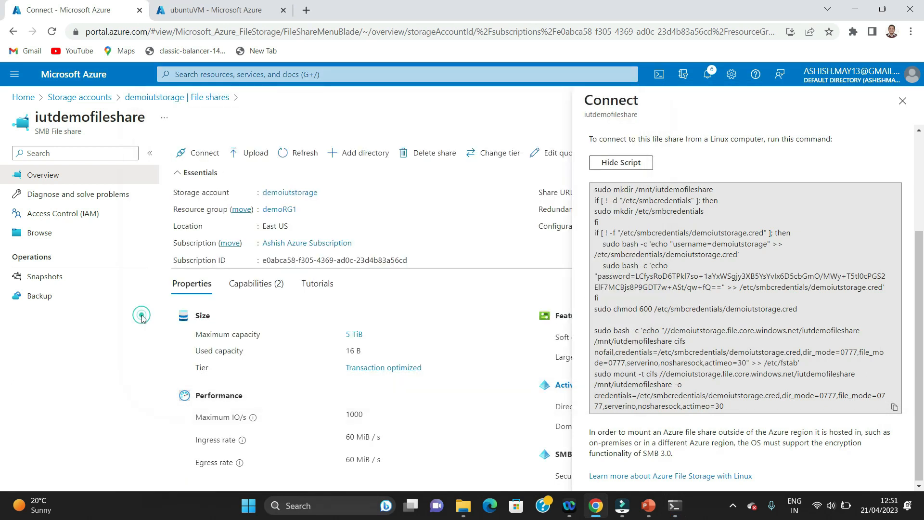
click(41, 234)
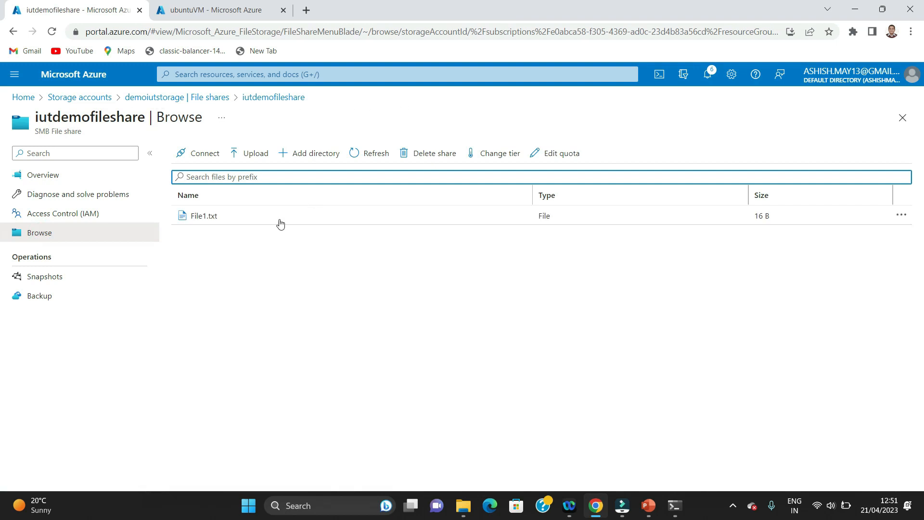
click(673, 506)
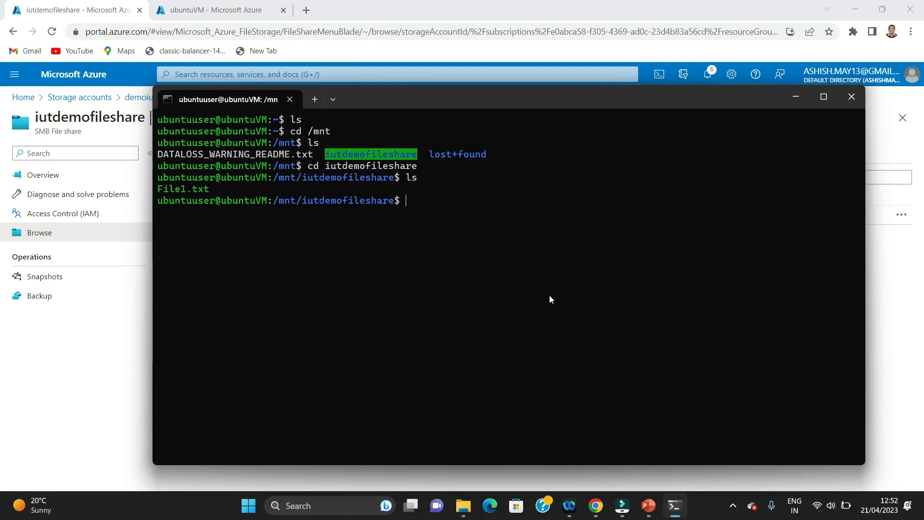
Create File2.txt in nano containing 'This is File2 TEST', save it and exit
text(nano File2.txt)
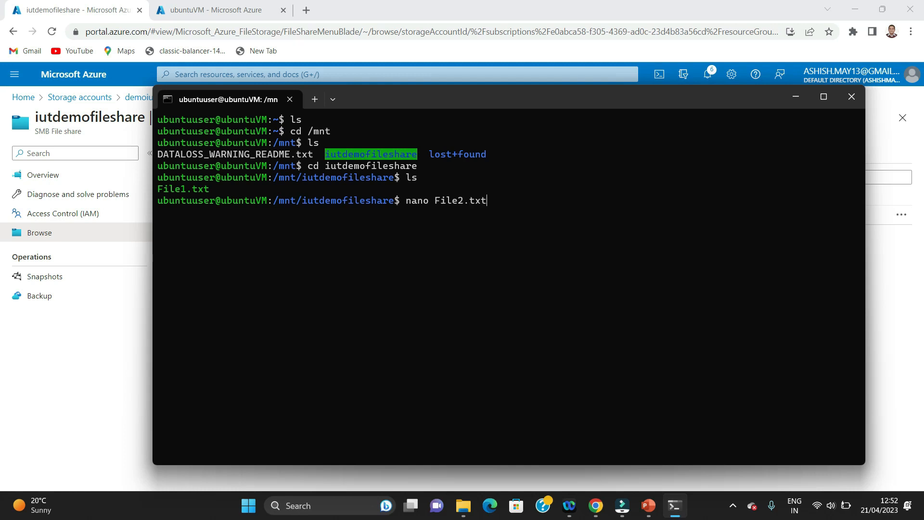
key(Return)
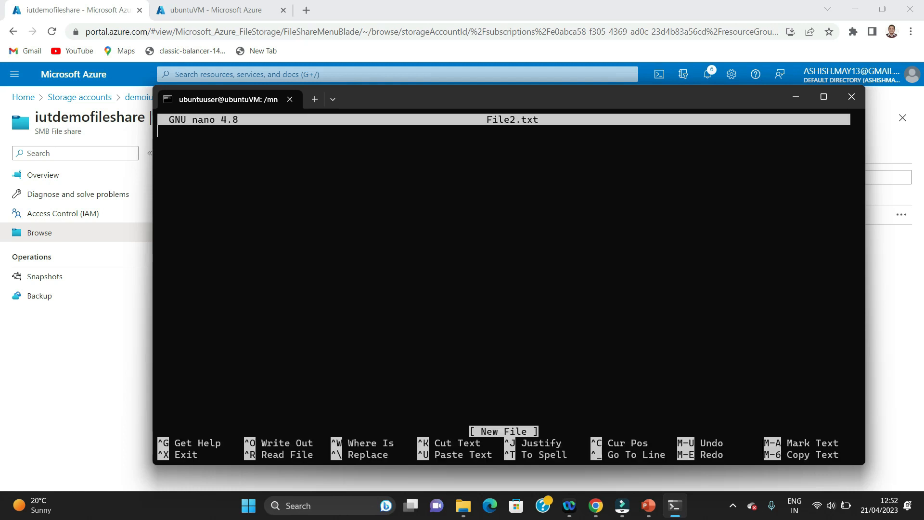
text(This is Fi)
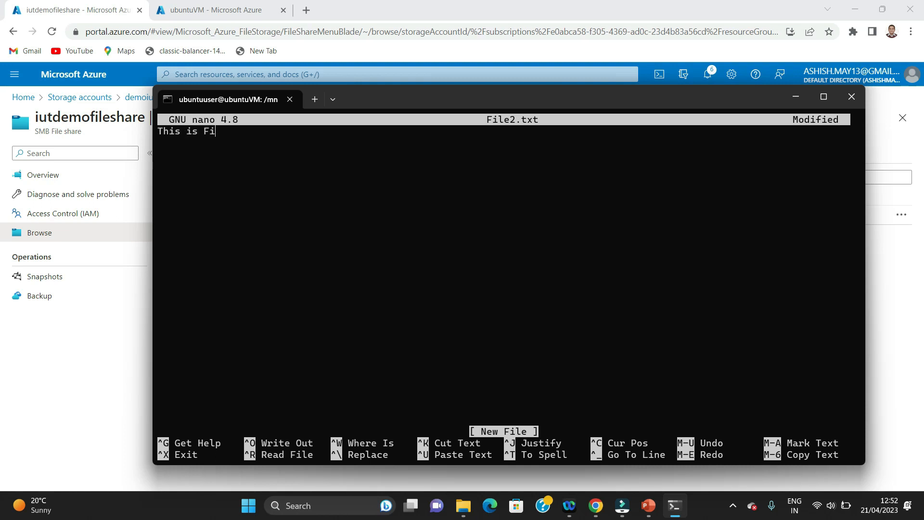
text(le2 TEST)
key(ctrl+o)
key(Return)
key(ctrl+x)
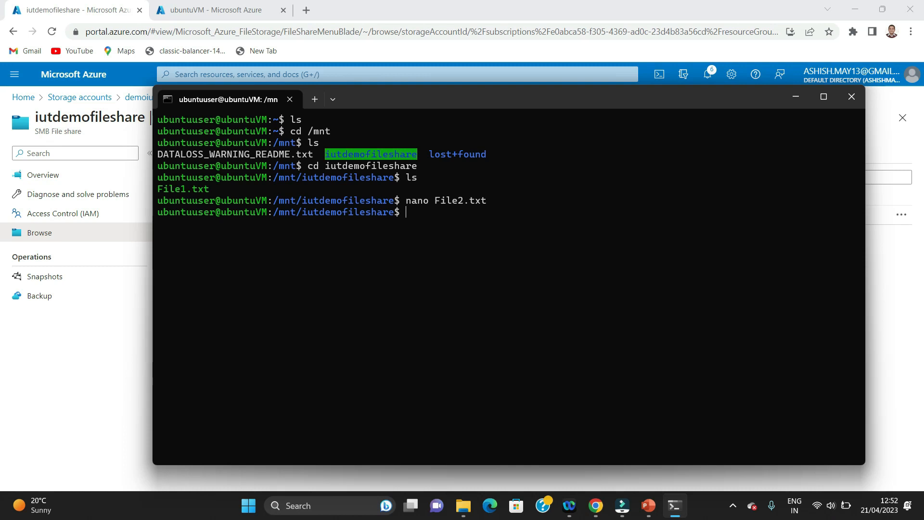
click(135, 319)
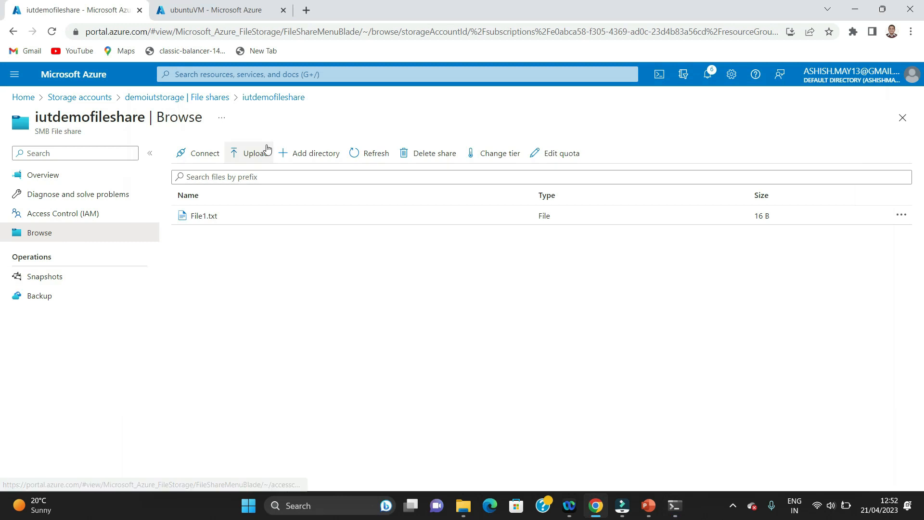
Refresh the iutdemofileshare listing to show File2.txt (19 B), then return to the VM terminal
click(356, 152)
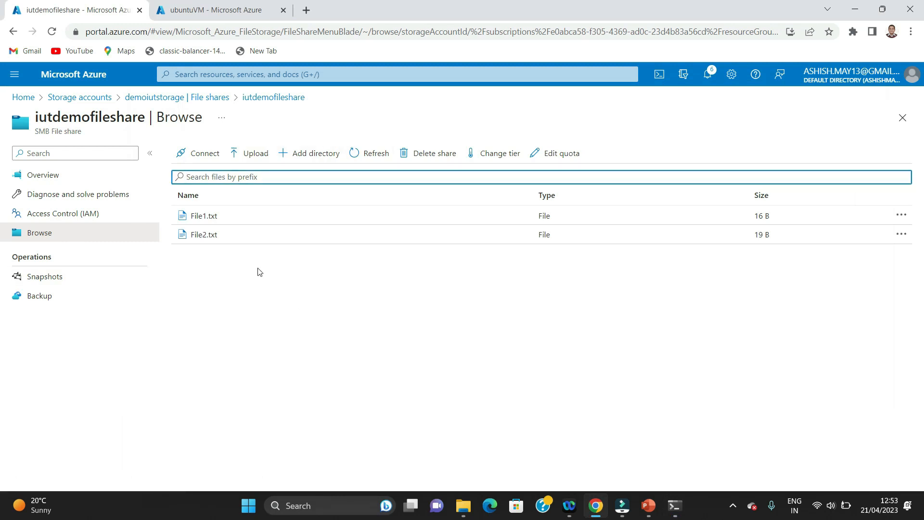
click(673, 506)
text(cat fiel)
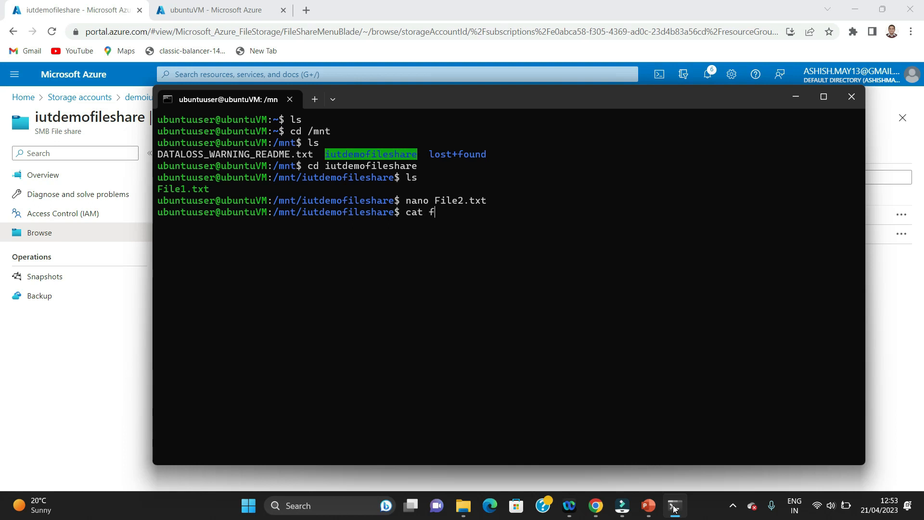
Print file2.txt with cat, correcting the mistyped name, to show 'This is File2 TEST'
key(BackSpace)
key(BackSpace)
text(l2.txt)
key(Return)
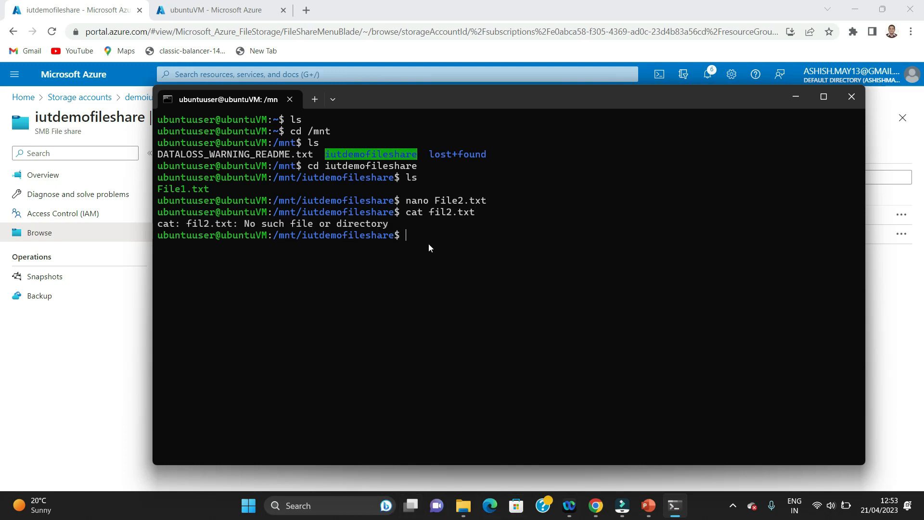
key(Up)
key(BackSpace)
key(BackSpace)
key(BackSpace)
key(BackSpace)
key(BackSpace)
key(BackSpace)
text(le2.txt)
key(Return)
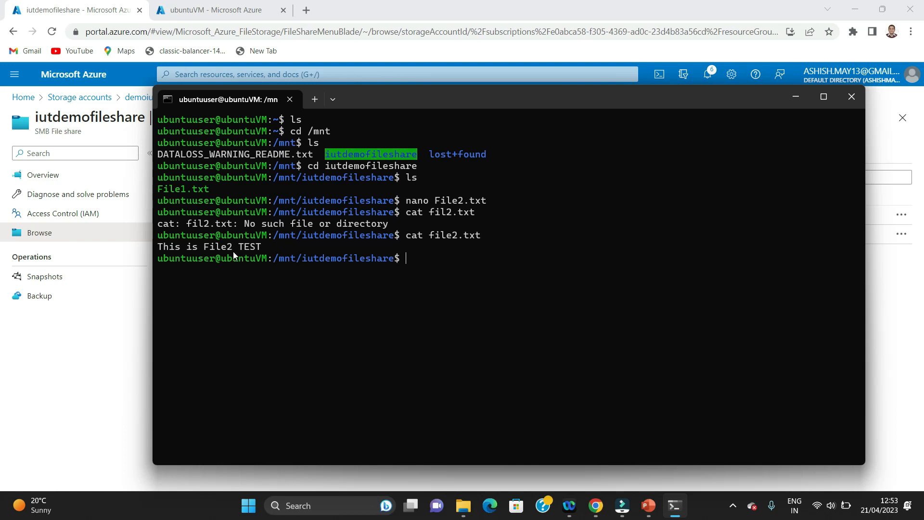
Download File2.txt from the share and check its 'This is File2 TEST' contents in Notepad
click(95, 330)
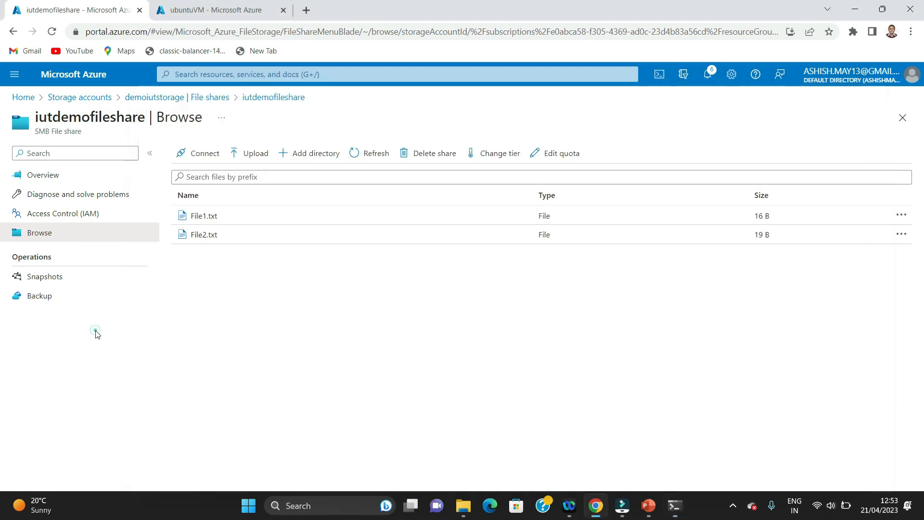
double_click(202, 241)
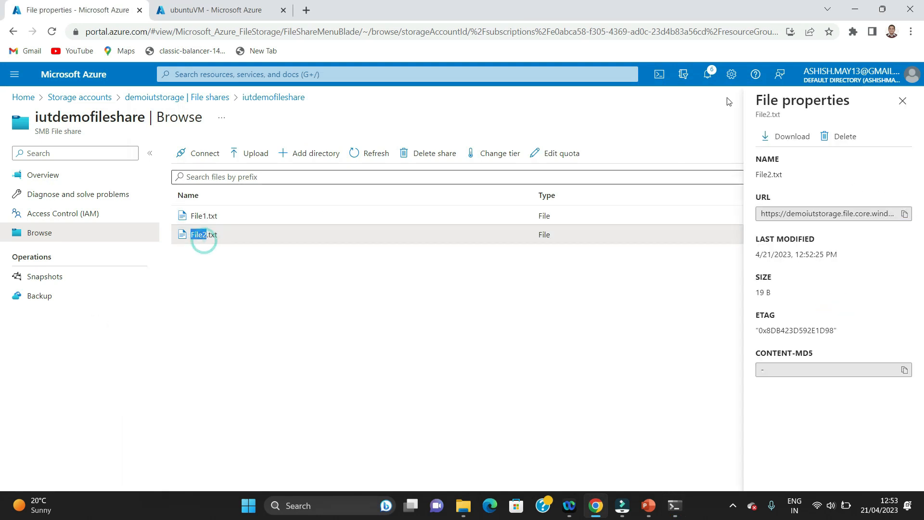
click(791, 138)
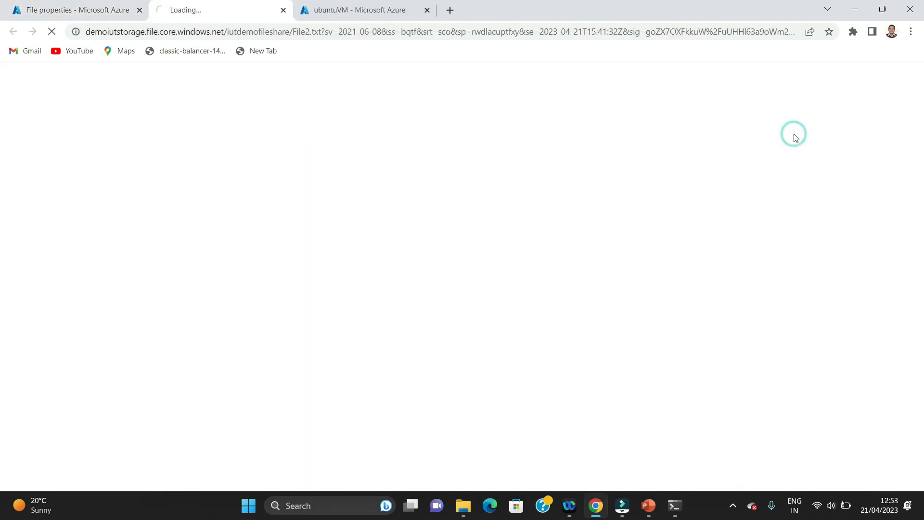
click(39, 475)
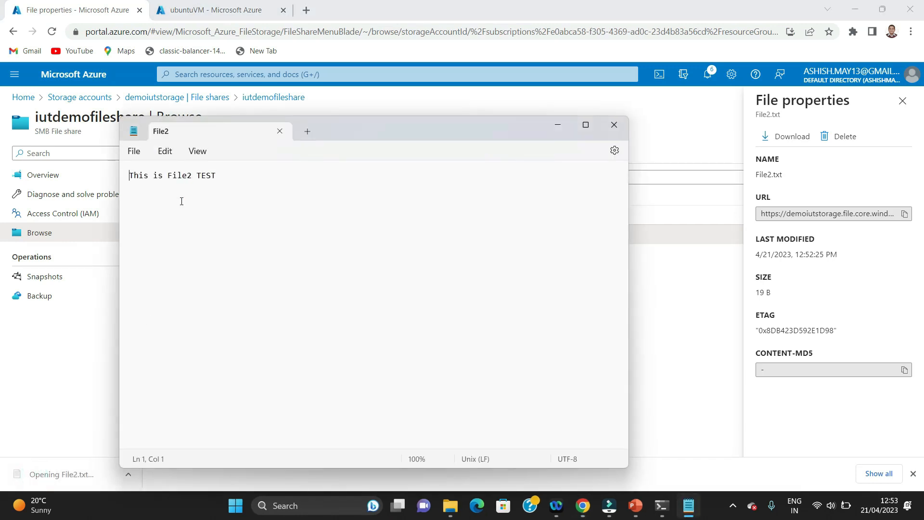
click(616, 128)
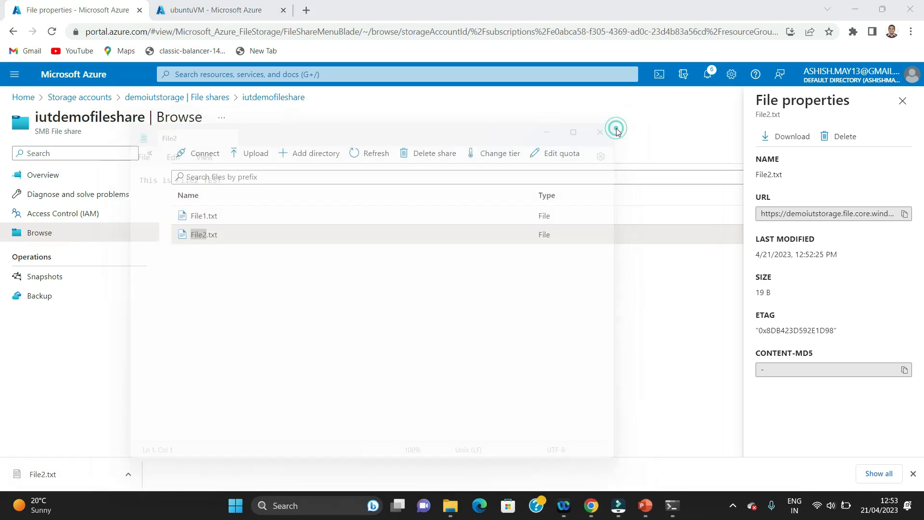
click(674, 506)
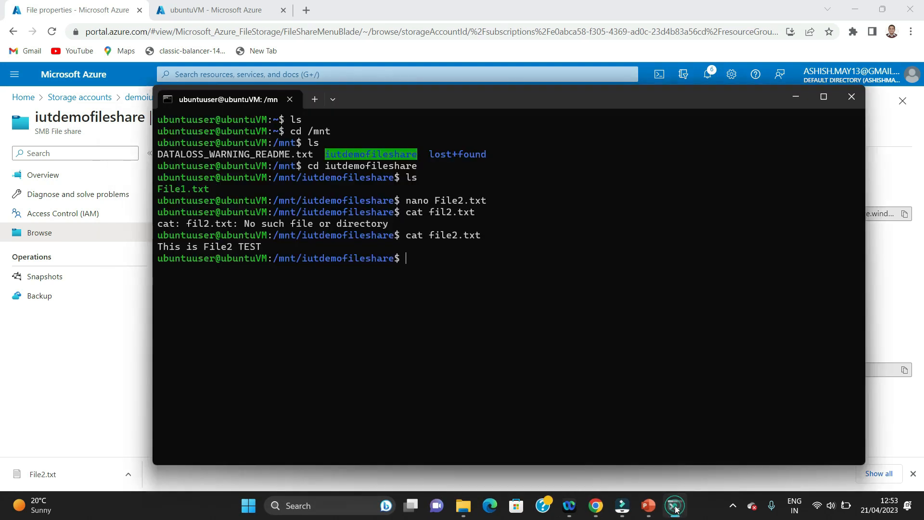